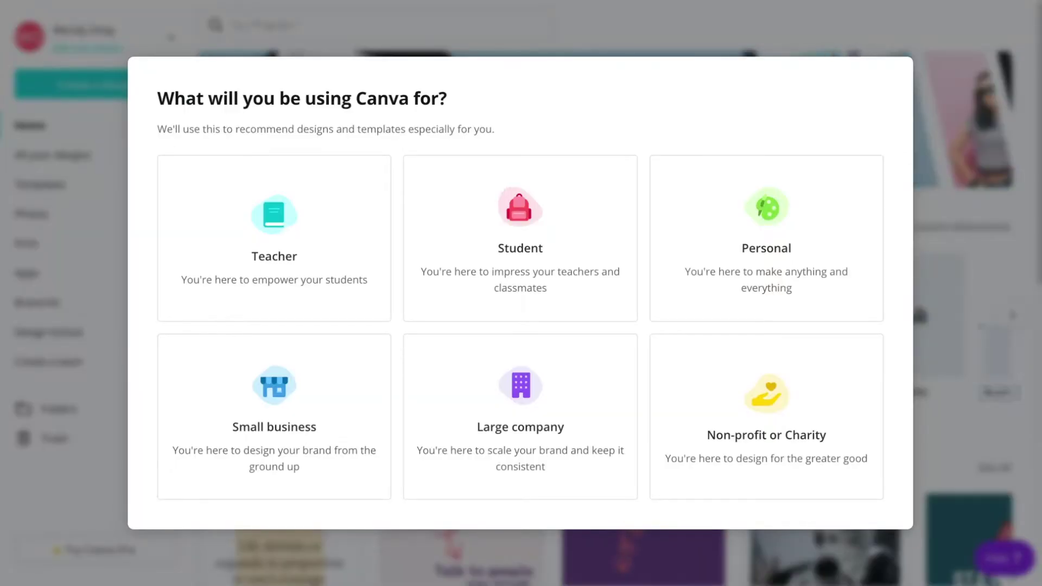
Finish onboarding as a student without inviting a team and start a blank 7 × 5 in card.
{"action": "left_click", "coordinate": [521, 222]}
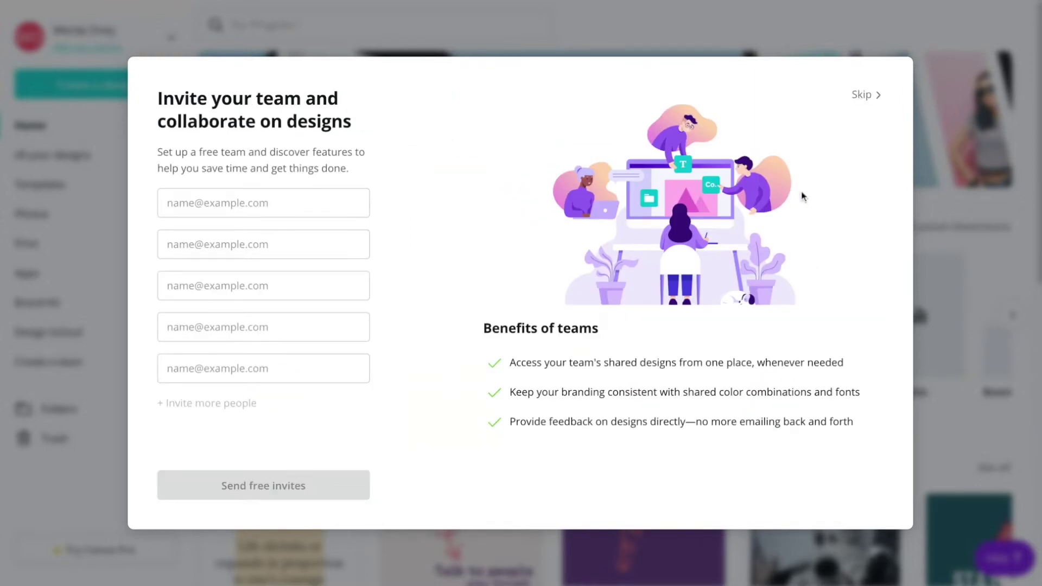
{"action": "left_click", "coordinate": [862, 95]}
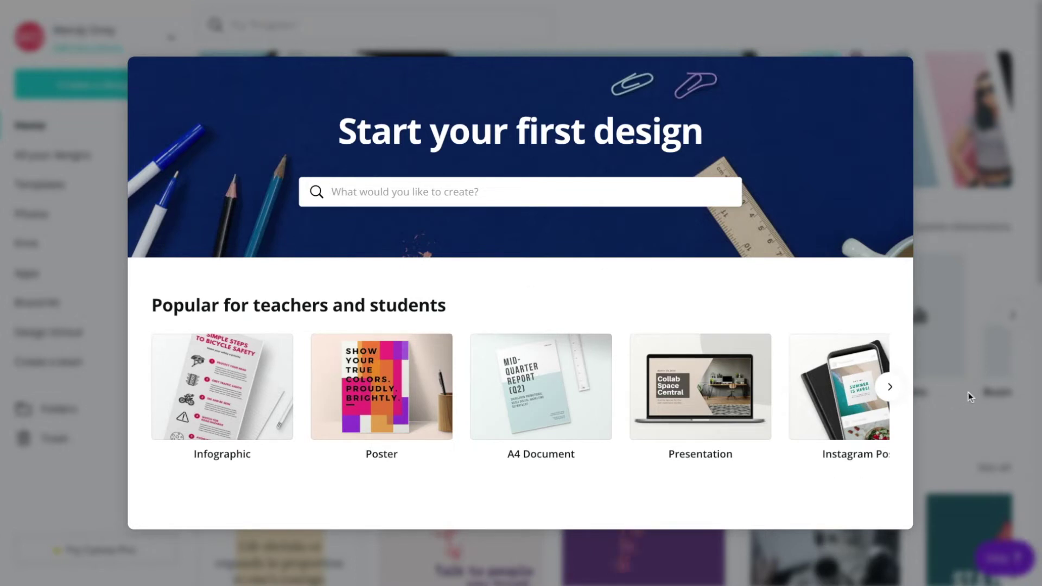
{"action": "left_click", "coordinate": [412, 190]}
{"action": "type", "text": "card"}
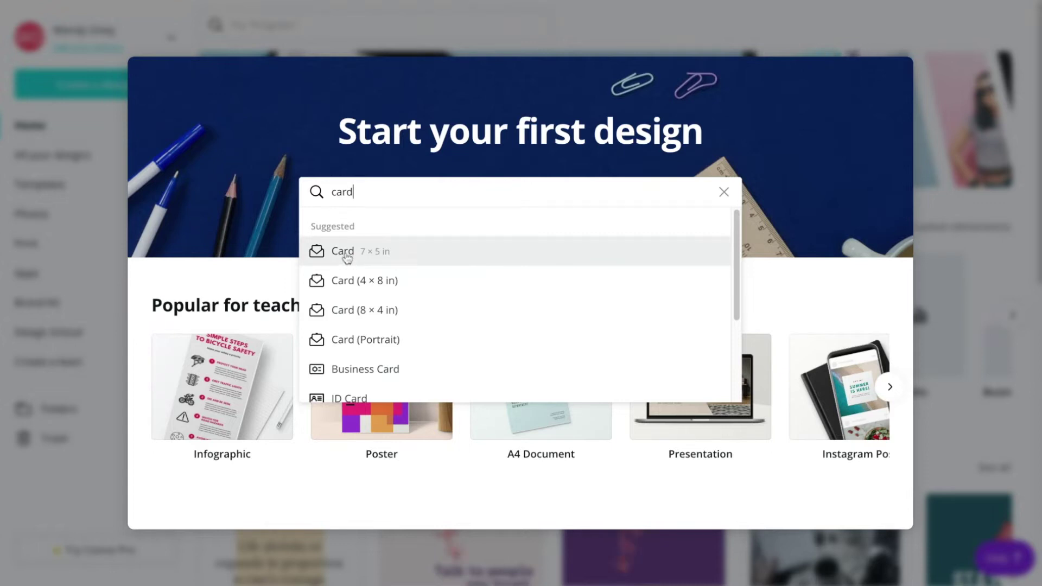
{"action": "left_click", "coordinate": [346, 255]}
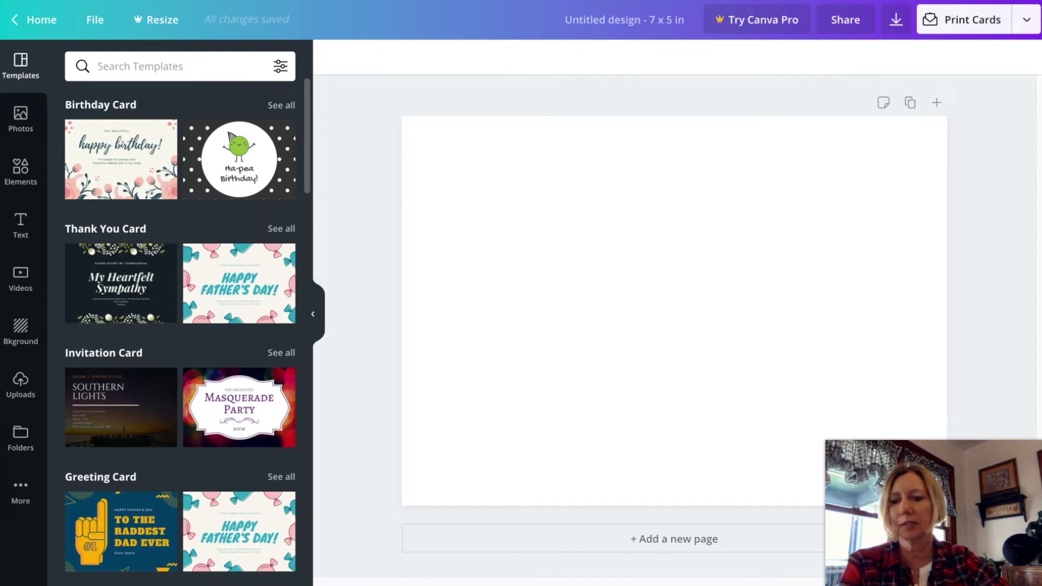
Search the templates for 'easter', then replace the search with 'birthday'.
{"action": "left_click", "coordinate": [128, 64]}
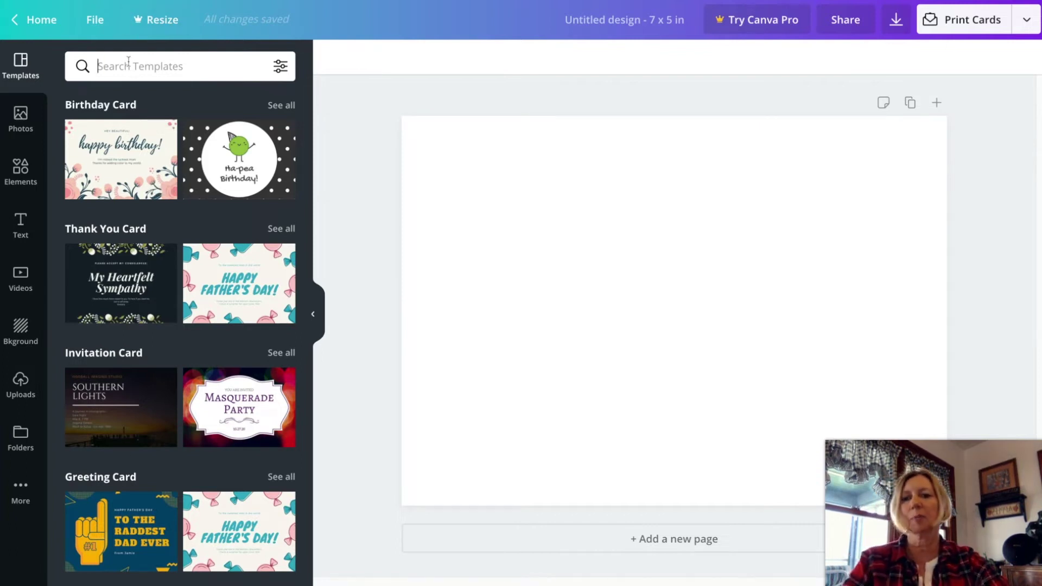
{"action": "type", "text": "easter"}
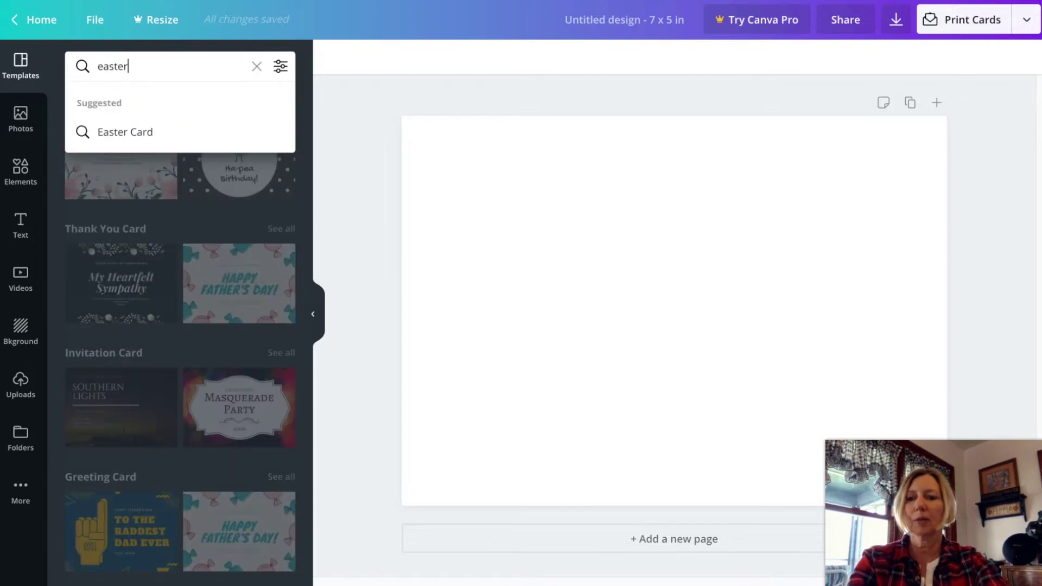
{"action": "key", "text": "Return"}
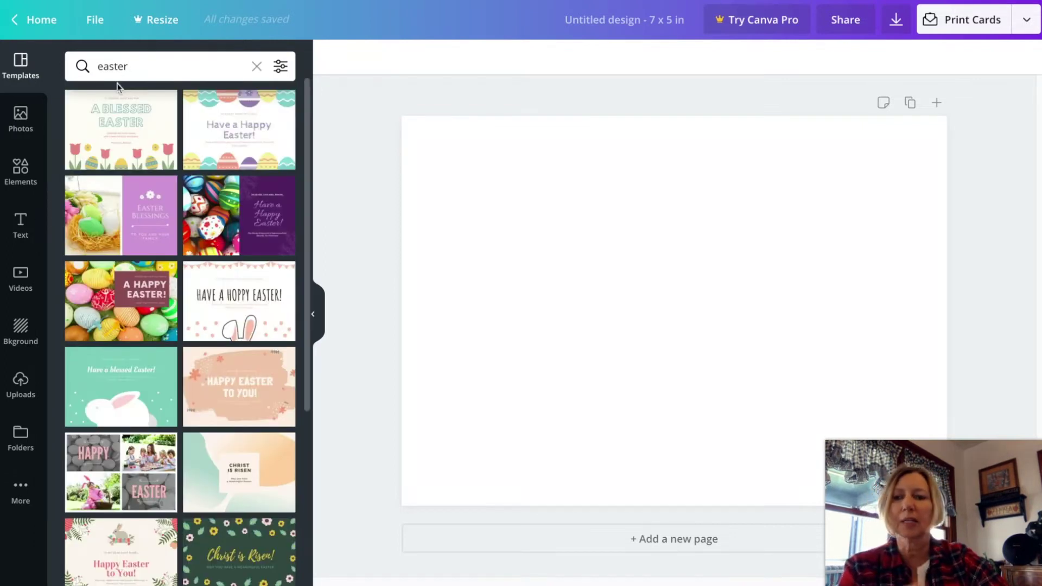
{"action": "left_click", "coordinate": [133, 66]}
{"action": "type", "text": "birthday"}
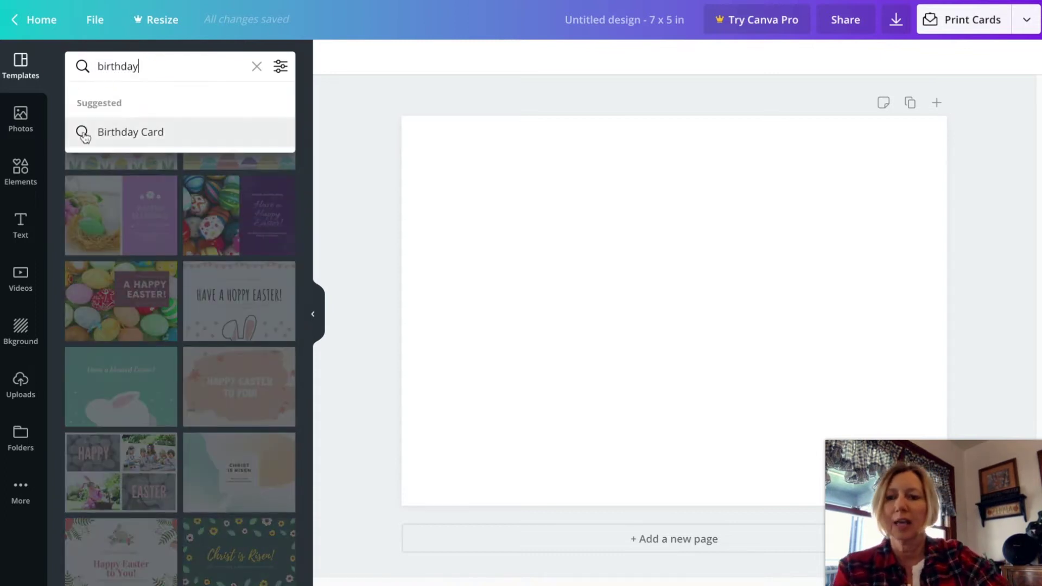
Browse the Birthday Card templates and apply the blue '22 Happy Birthday' template.
{"action": "left_click", "coordinate": [106, 138]}
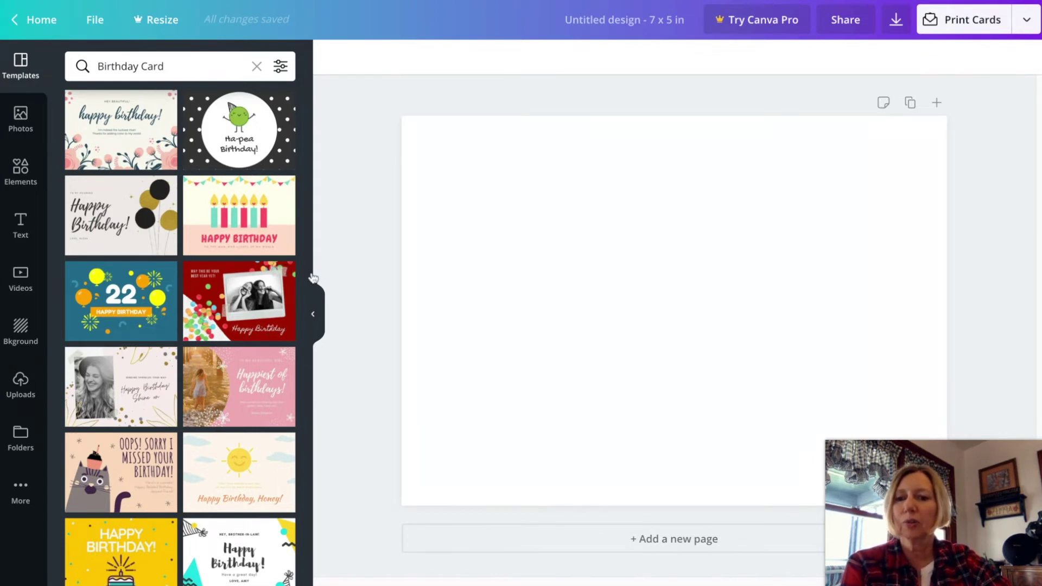
{"action": "left_click_drag", "start_coordinate": [308, 179], "coordinate": [309, 280]}
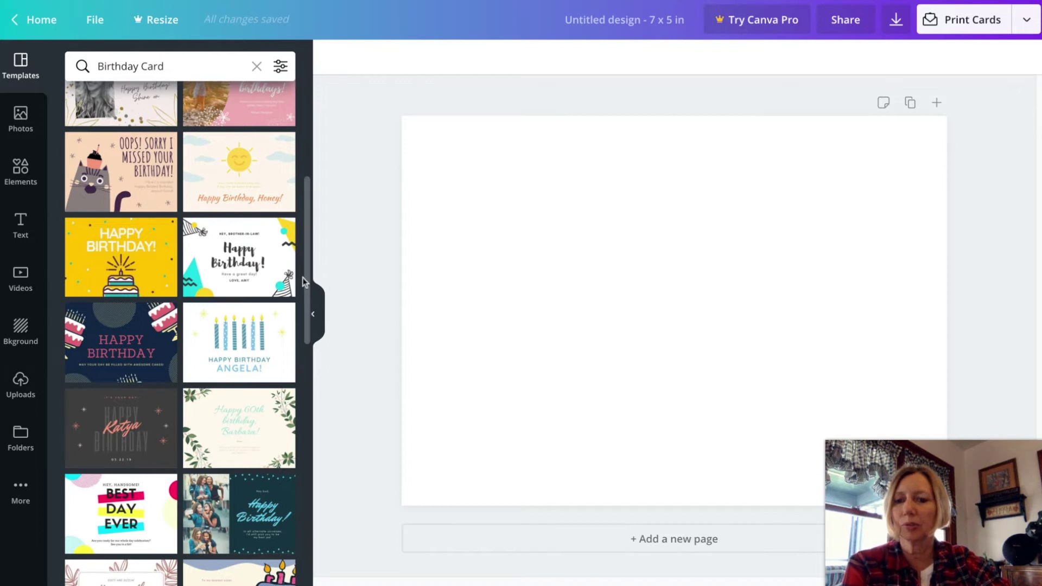
{"action": "left_click", "coordinate": [305, 278]}
{"action": "scroll", "coordinate": [305, 278], "scroll_direction": "down", "scroll_amount": 10}
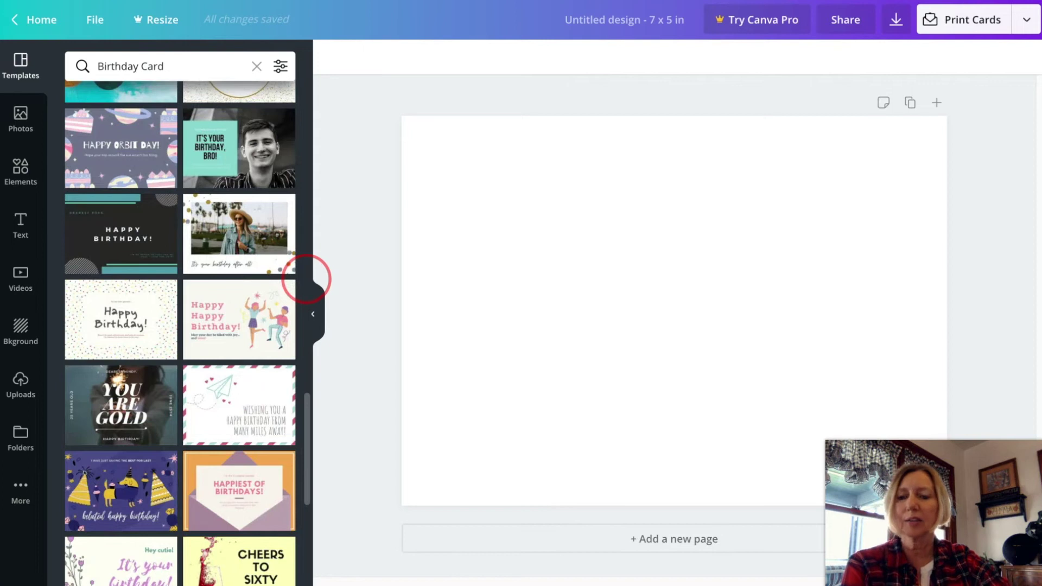
{"action": "scroll", "coordinate": [306, 278], "scroll_direction": "up", "scroll_amount": 10}
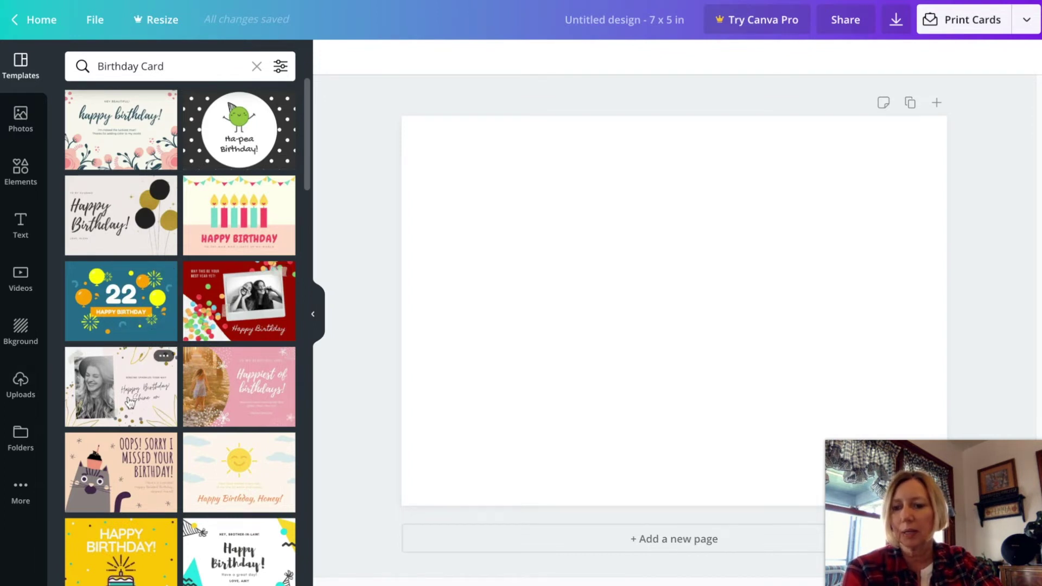
{"action": "scroll", "coordinate": [154, 418], "scroll_direction": "down", "scroll_amount": 1}
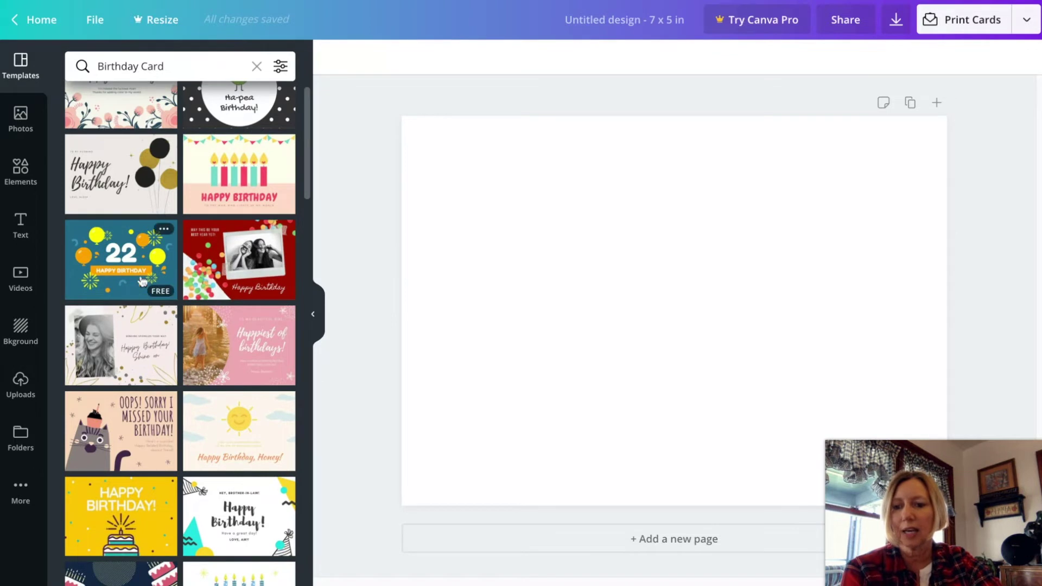
{"action": "left_click", "coordinate": [124, 265]}
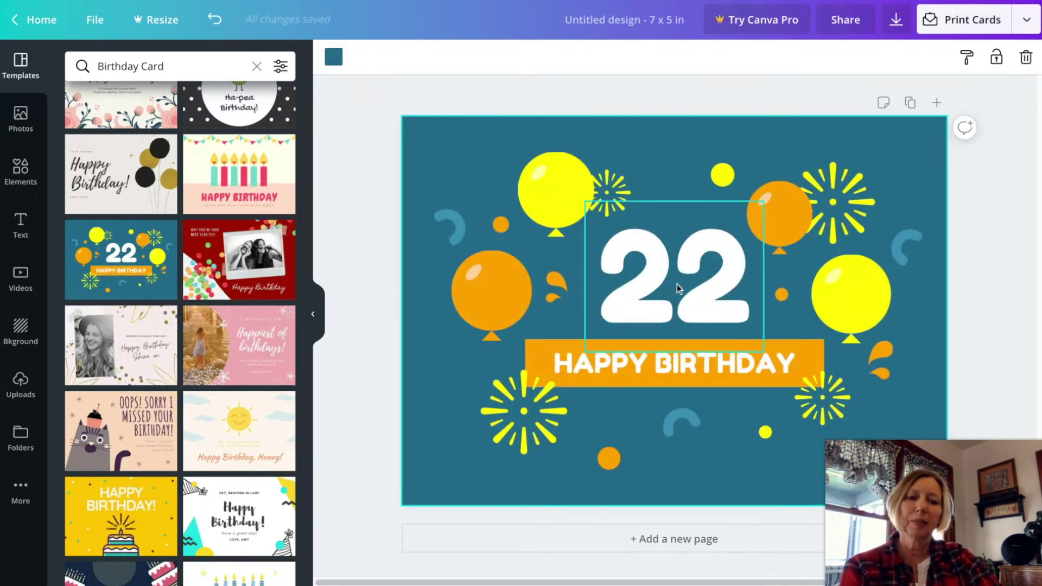
Move the 22, the HAPPY BIRTHDAY text and its orange banner higher on the card.
{"action": "left_click_drag", "start_coordinate": [658, 282], "coordinate": [663, 200]}
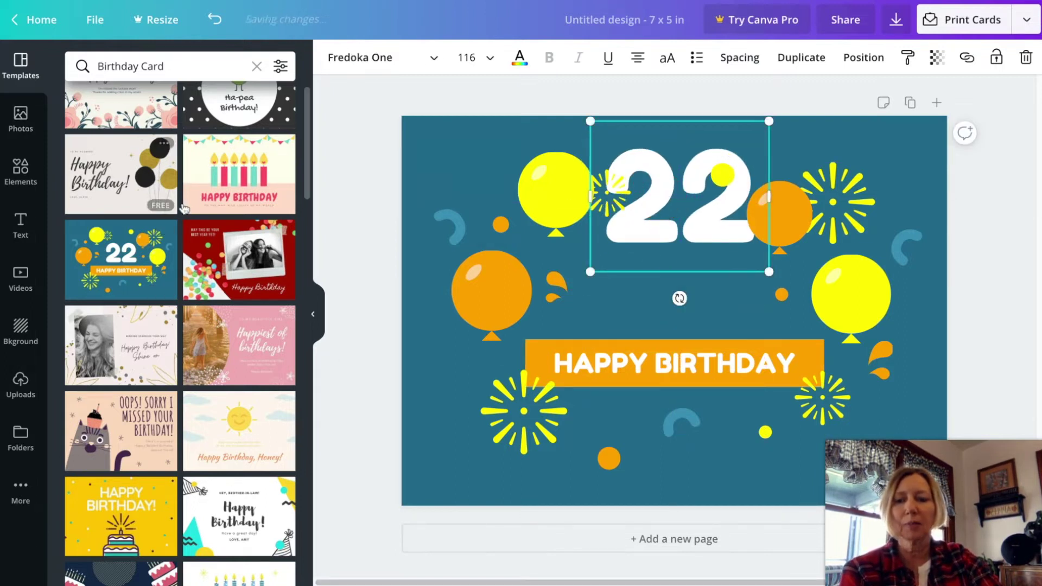
{"action": "left_click_drag", "start_coordinate": [663, 362], "coordinate": [667, 302]}
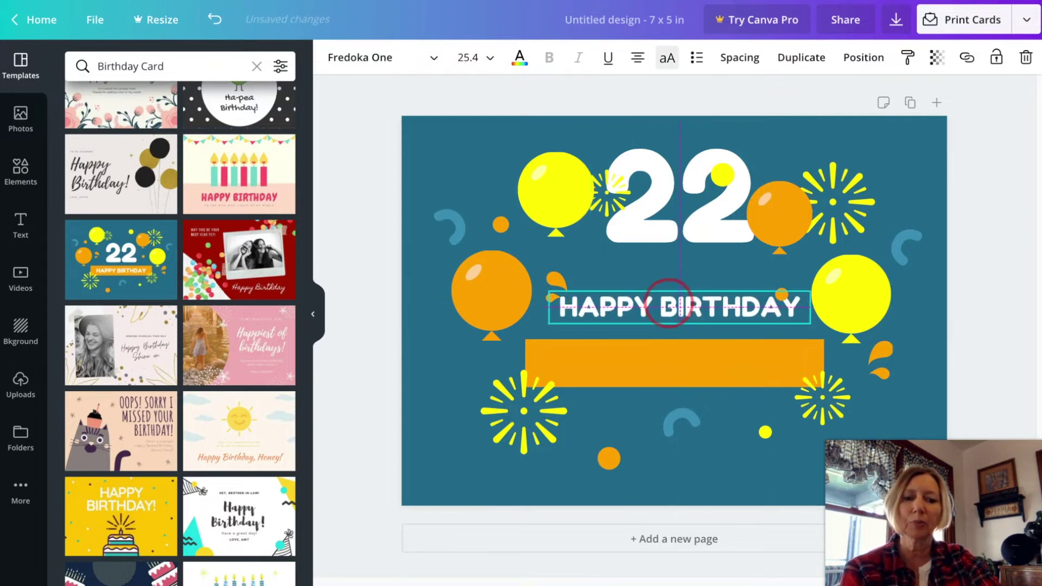
{"action": "left_click", "coordinate": [659, 367]}
{"action": "left_click_drag", "start_coordinate": [659, 369], "coordinate": [636, 320]}
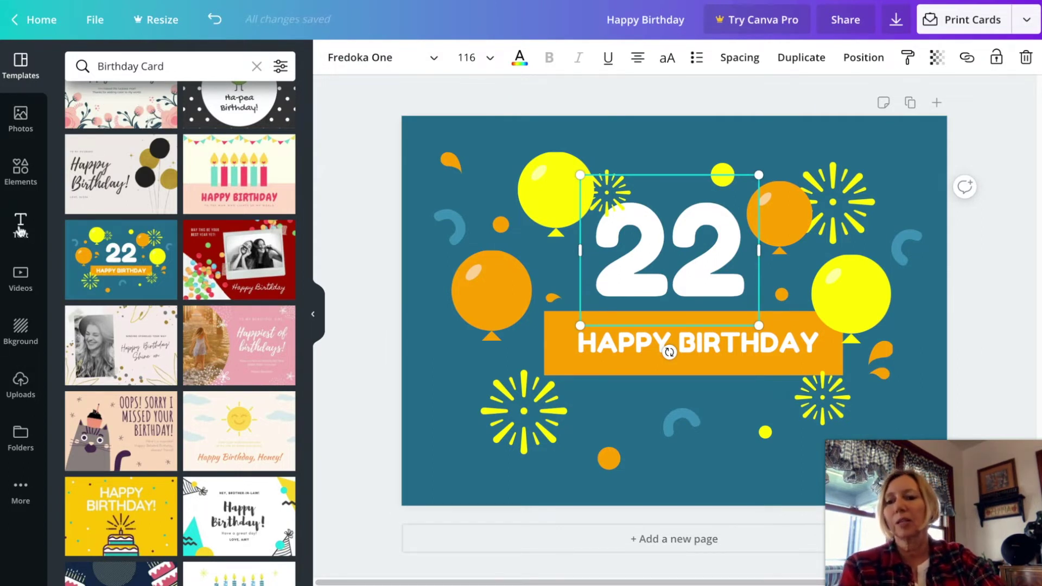
{"action": "left_click", "coordinate": [21, 228]}
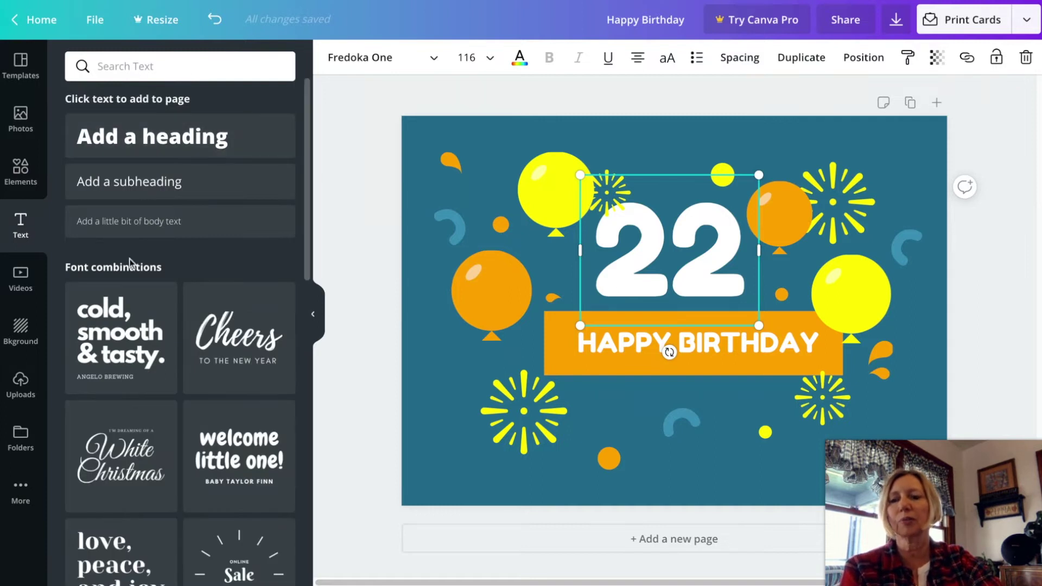
Add a 'Hannah!' heading beneath the banner, enlarged and centred under it.
{"action": "left_click", "coordinate": [188, 142]}
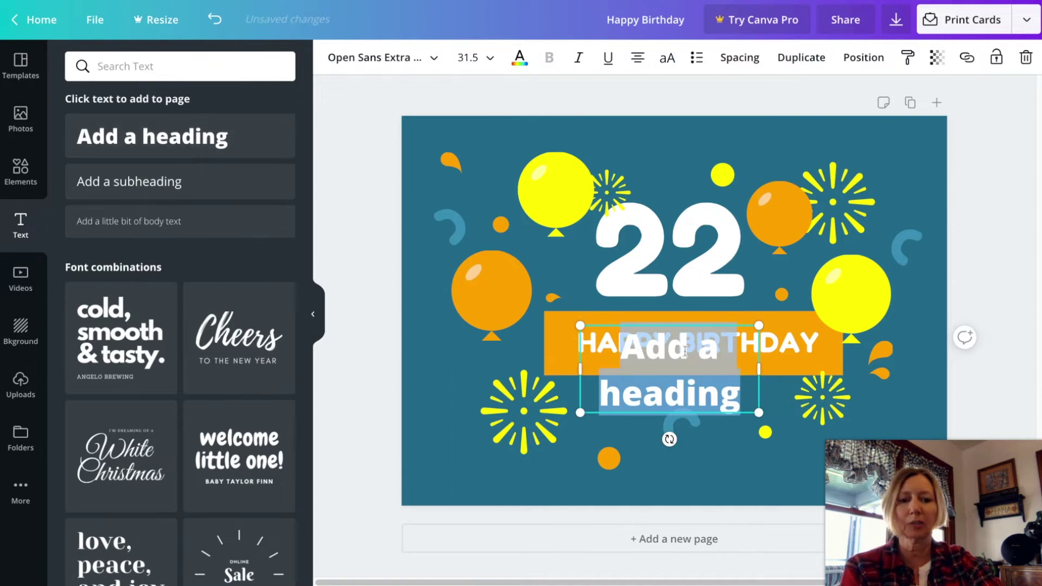
{"action": "left_click_drag", "start_coordinate": [759, 359], "coordinate": [712, 384]}
{"action": "left_click", "coordinate": [700, 405]}
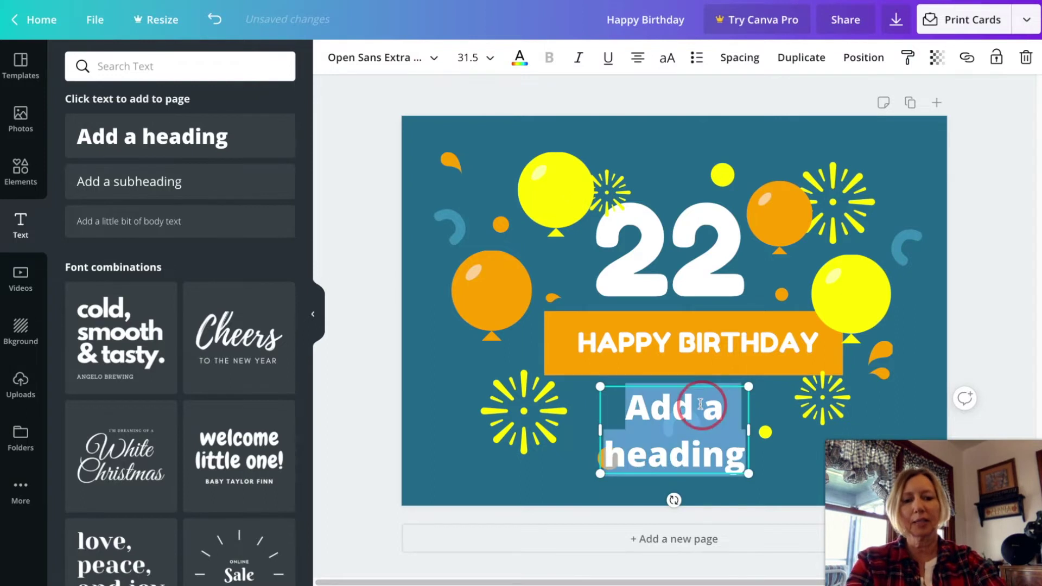
{"action": "type", "text": "Hannah"}
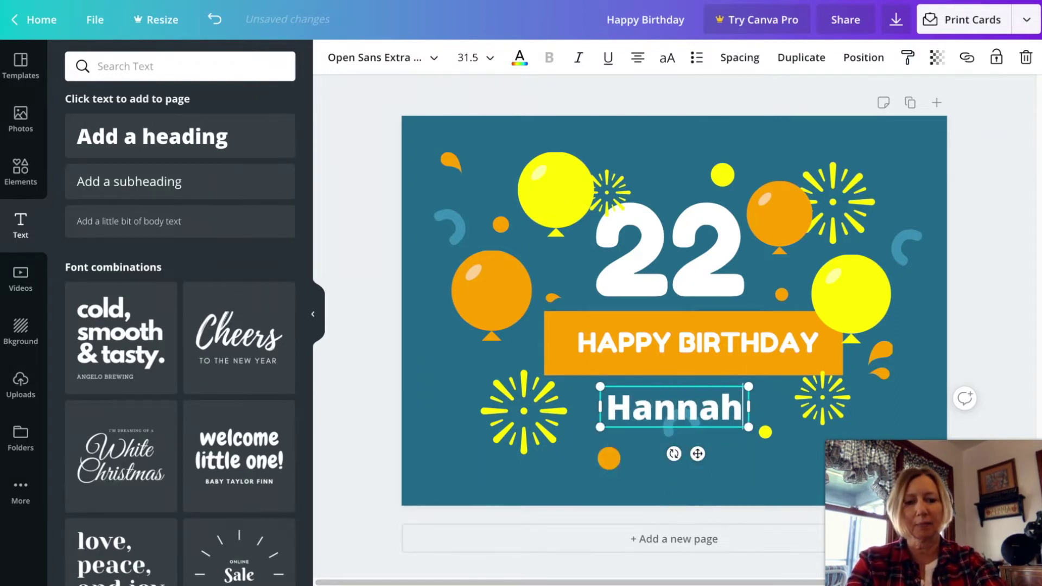
{"action": "type", "text": "!"}
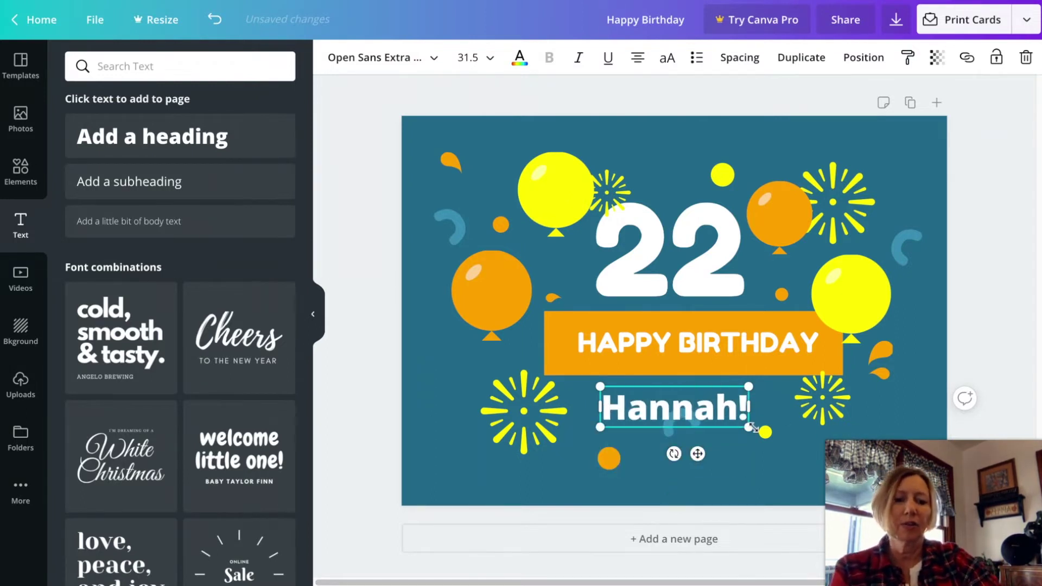
{"action": "left_click_drag", "start_coordinate": [749, 427], "coordinate": [771, 433]}
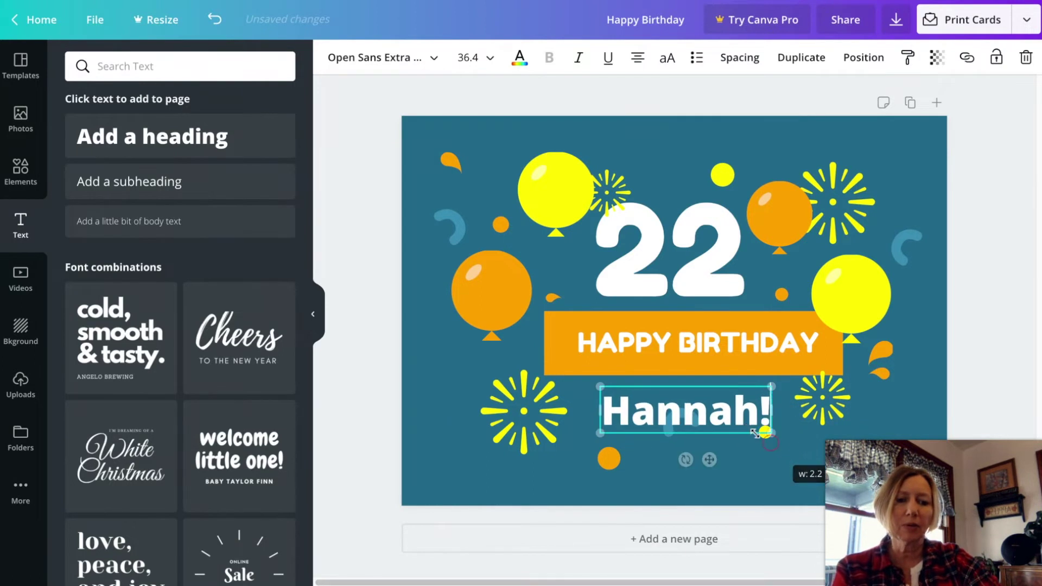
{"action": "left_click", "coordinate": [724, 419]}
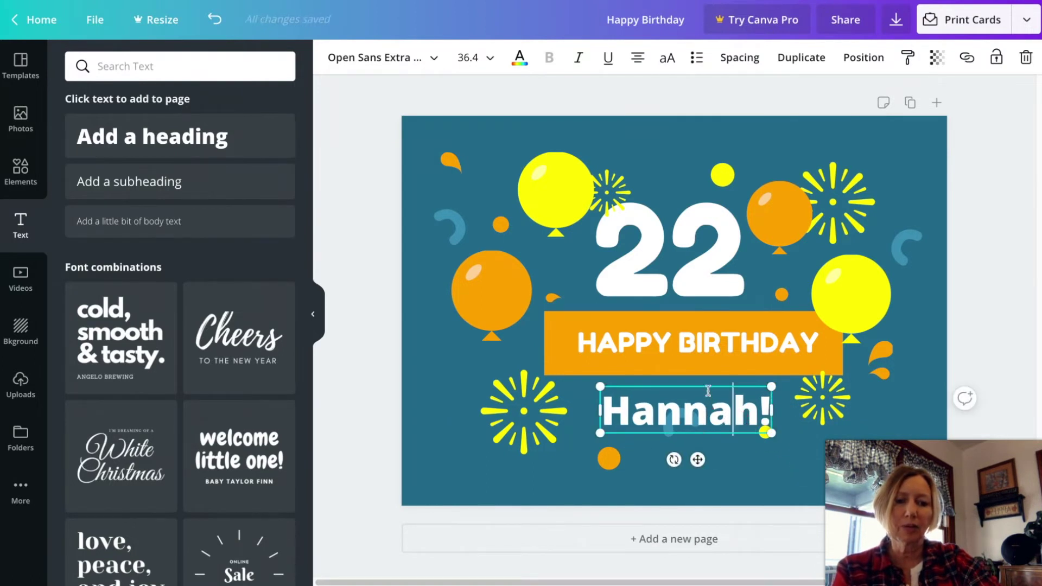
{"action": "mouse_move", "coordinate": [719, 383]}
{"action": "left_mouse_down"}
{"action": "mouse_move", "coordinate": [708, 386]}
{"action": "mouse_move", "coordinate": [718, 377]}
{"action": "left_mouse_up"}
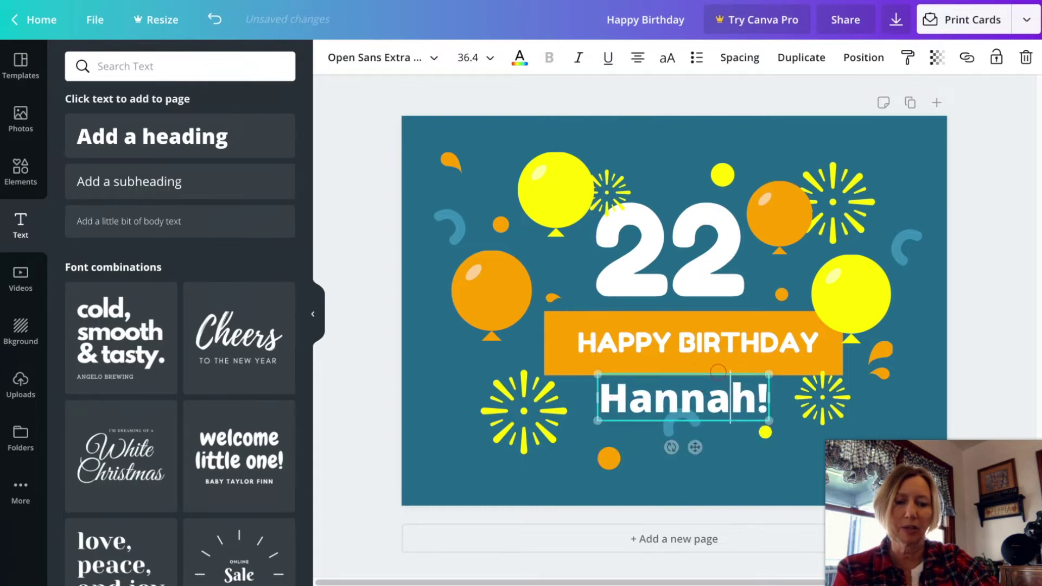
Delete the blue squiggle under the name.
{"action": "left_click", "coordinate": [675, 432]}
{"action": "mouse_move", "coordinate": [676, 432]}
{"action": "left_mouse_down"}
{"action": "mouse_move", "coordinate": [671, 470]}
{"action": "mouse_move", "coordinate": [706, 464]}
{"action": "left_mouse_up"}
{"action": "key", "text": "Delete"}
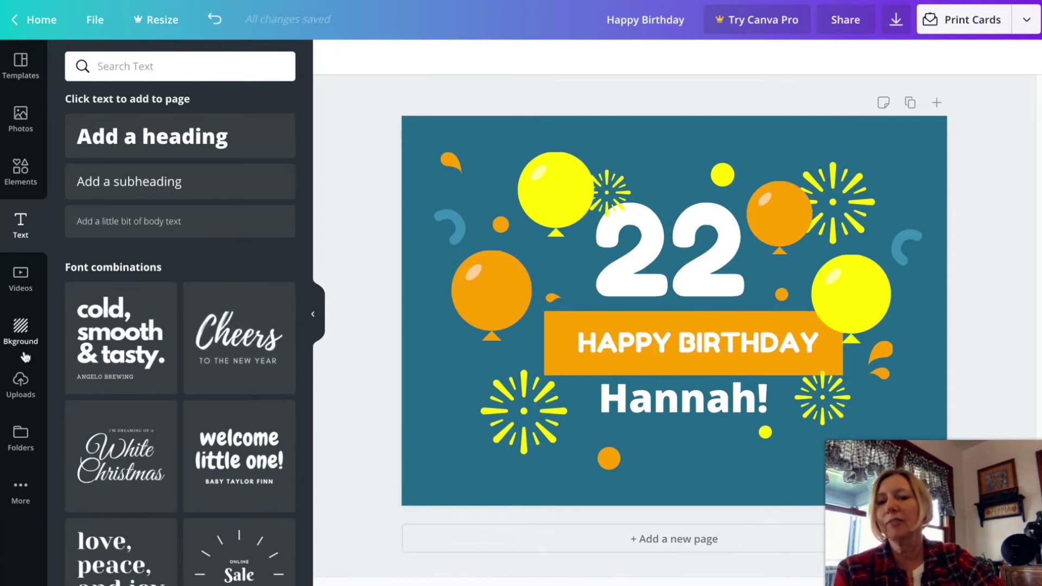
Try gradient backgrounds and settle on the purple-to-teal polygon gradient.
{"action": "left_click", "coordinate": [22, 327]}
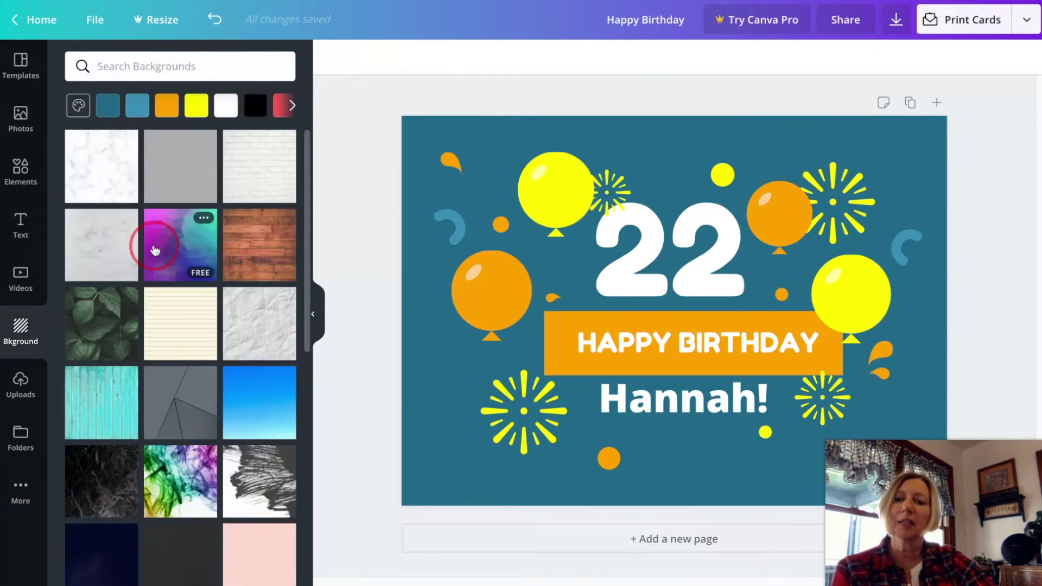
{"action": "left_click", "coordinate": [155, 250]}
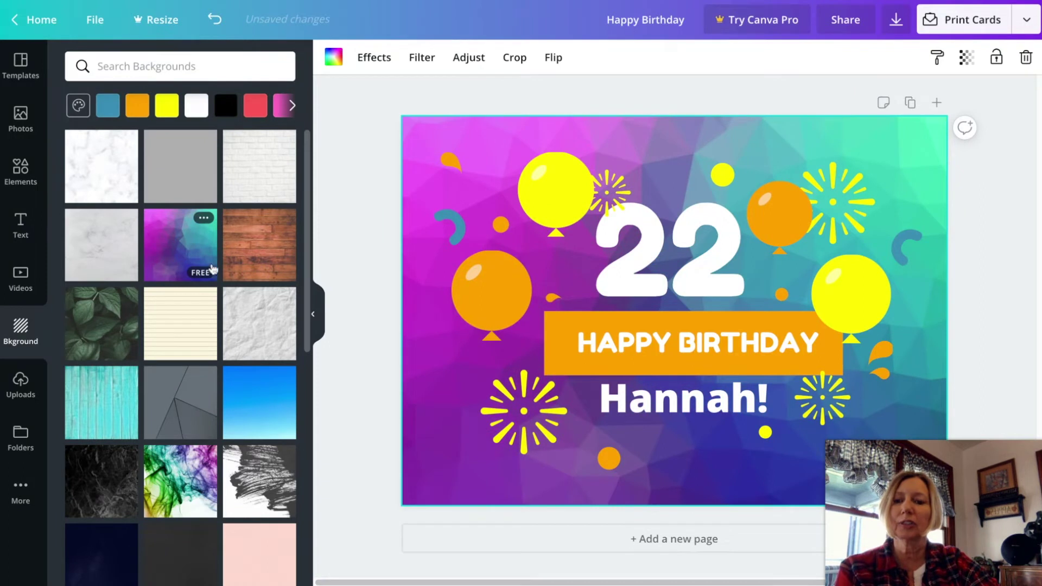
{"action": "left_click", "coordinate": [265, 418]}
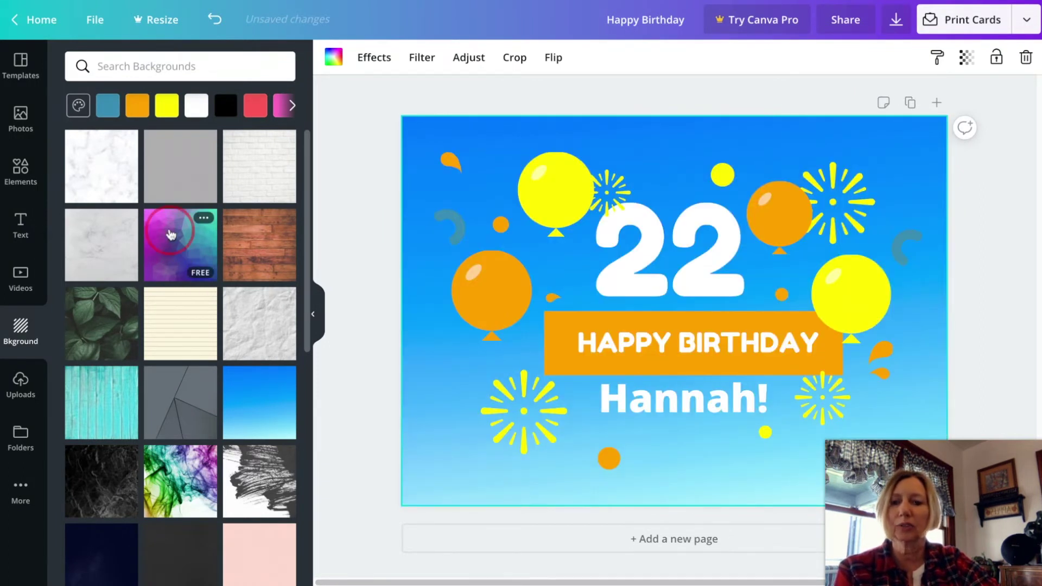
{"action": "left_click", "coordinate": [171, 235]}
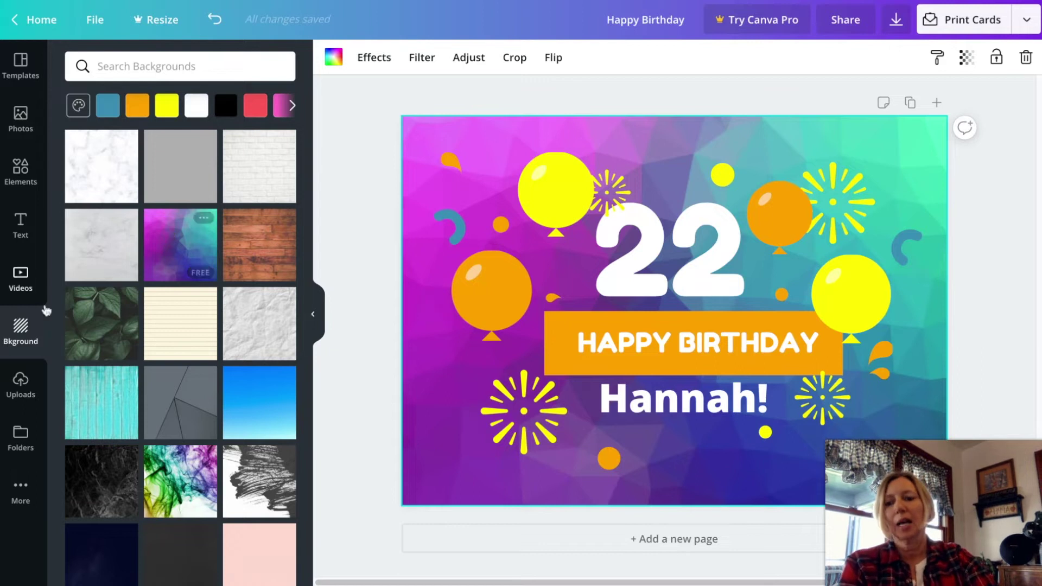
{"action": "left_click", "coordinate": [20, 172]}
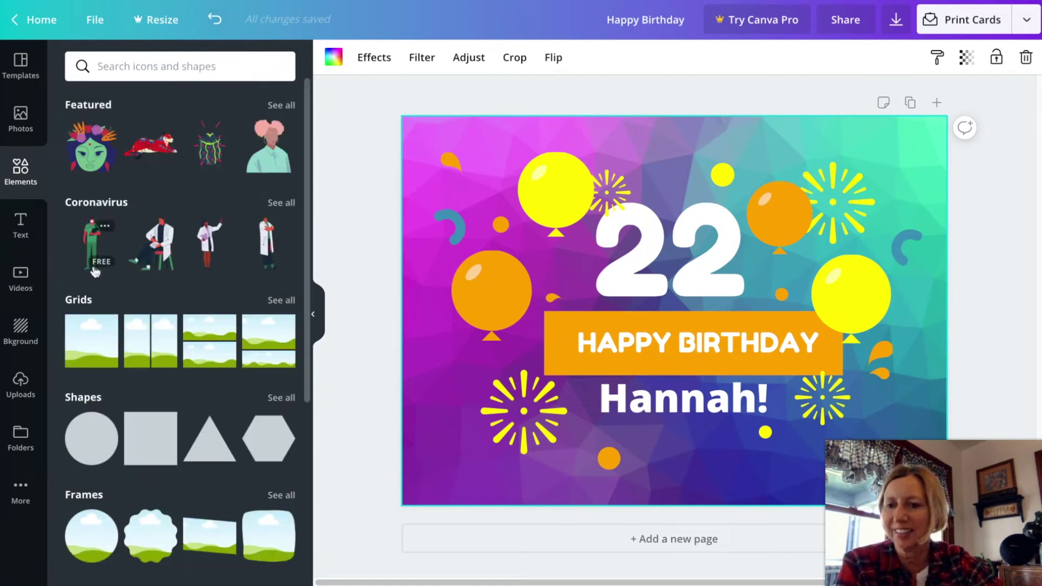
Add a small pink heart balloon from the 'birthday' elements to the top-right corner.
{"action": "left_click", "coordinate": [119, 64]}
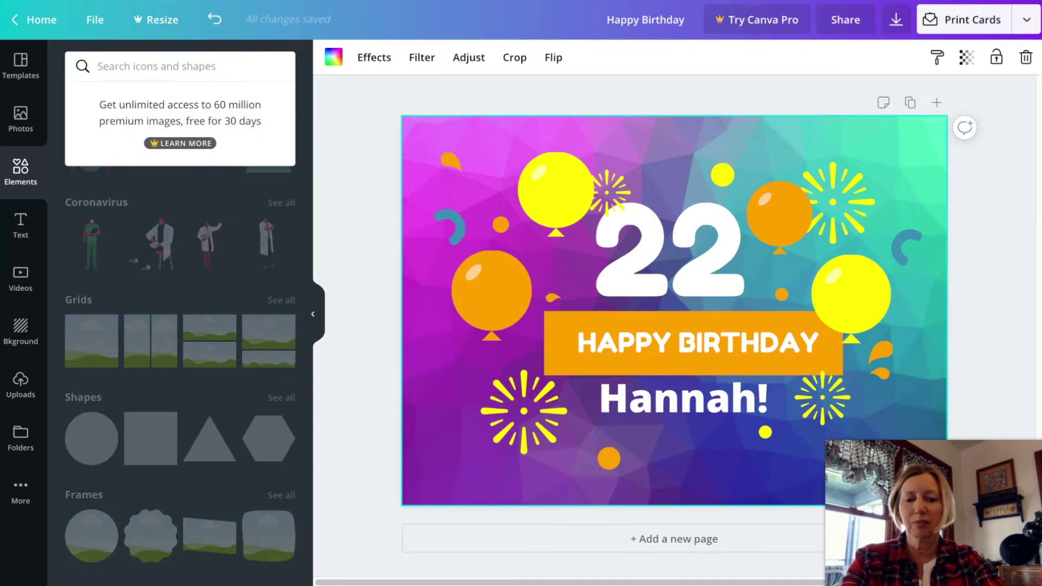
{"action": "type", "text": "birthday"}
{"action": "key", "text": "Return"}
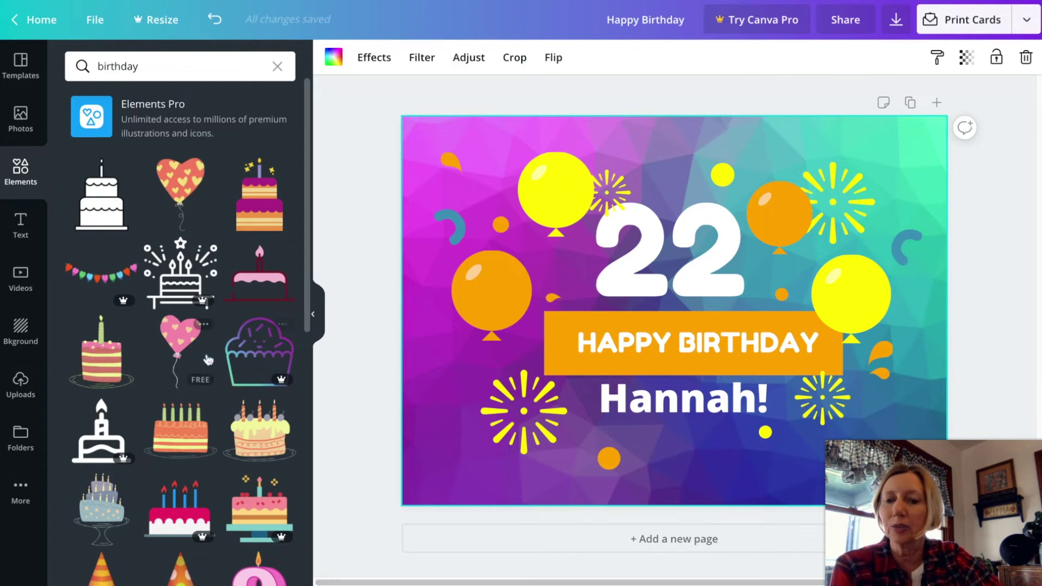
{"action": "left_click", "coordinate": [183, 344]}
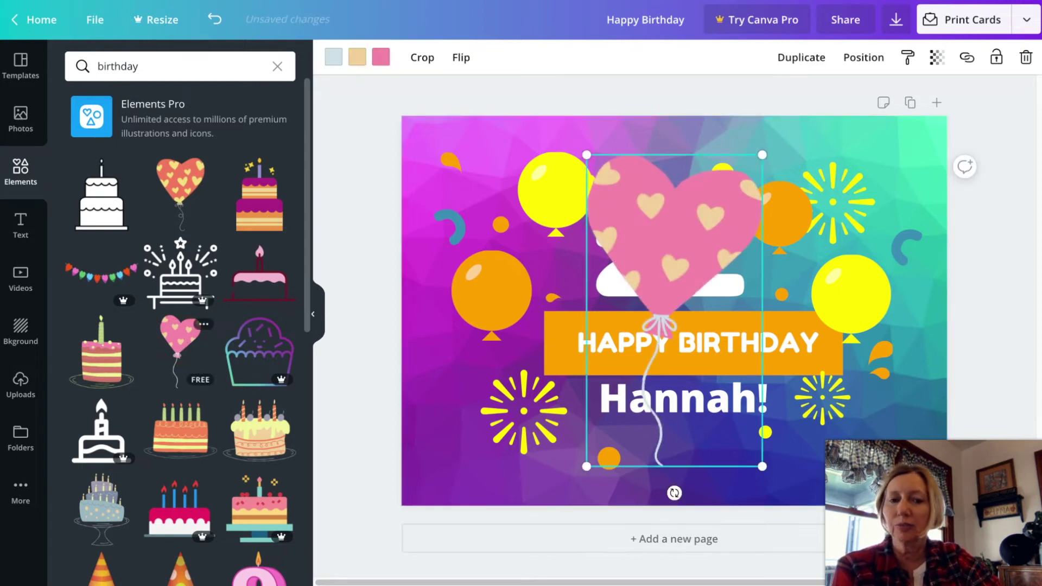
{"action": "left_click_drag", "start_coordinate": [586, 468], "coordinate": [699, 267]}
{"action": "left_click_drag", "start_coordinate": [727, 199], "coordinate": [901, 172]}
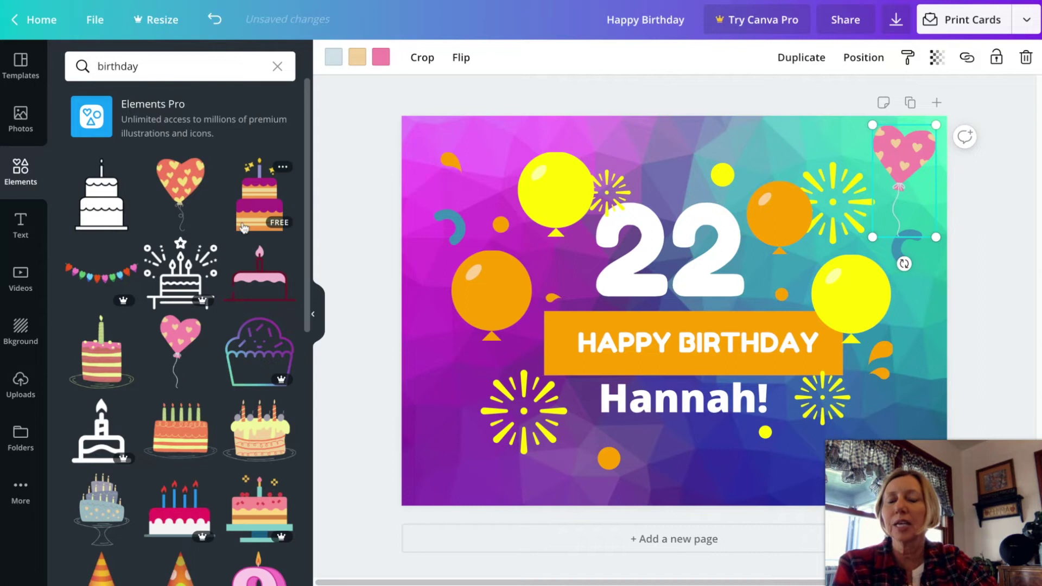
Rearrange the yellow and orange balloons and the fireworks around the 22.
{"action": "left_click_drag", "start_coordinate": [553, 193], "coordinate": [531, 172]}
{"action": "left_click_drag", "start_coordinate": [531, 297], "coordinate": [508, 300]}
{"action": "left_click_drag", "start_coordinate": [524, 411], "coordinate": [489, 429]}
{"action": "left_click_drag", "start_coordinate": [602, 214], "coordinate": [616, 176]}
{"action": "left_click_drag", "start_coordinate": [808, 249], "coordinate": [797, 190]}
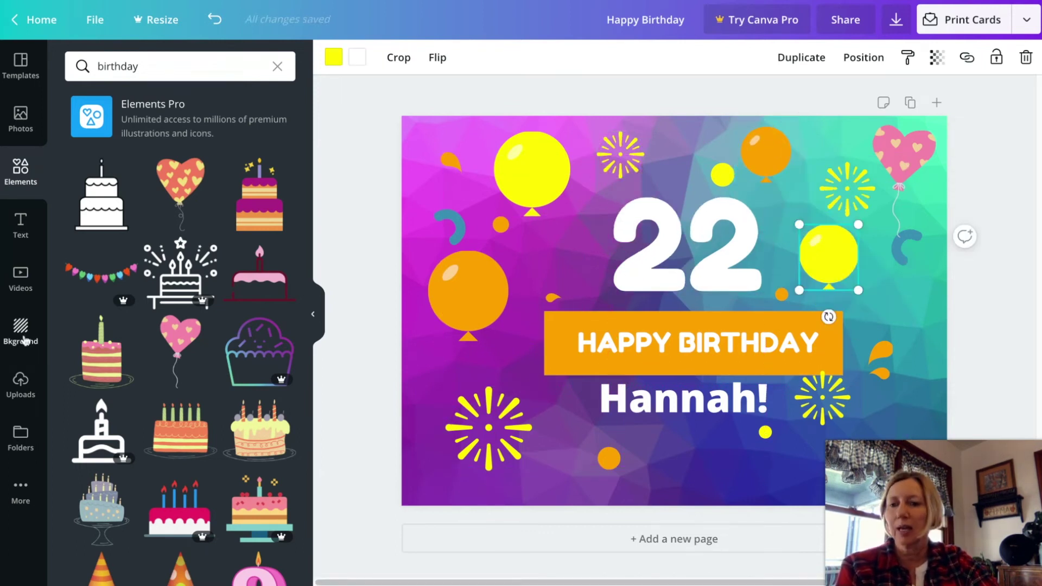
Upload the photo of two smiling friends and add it to the card.
{"action": "left_click", "coordinate": [30, 379]}
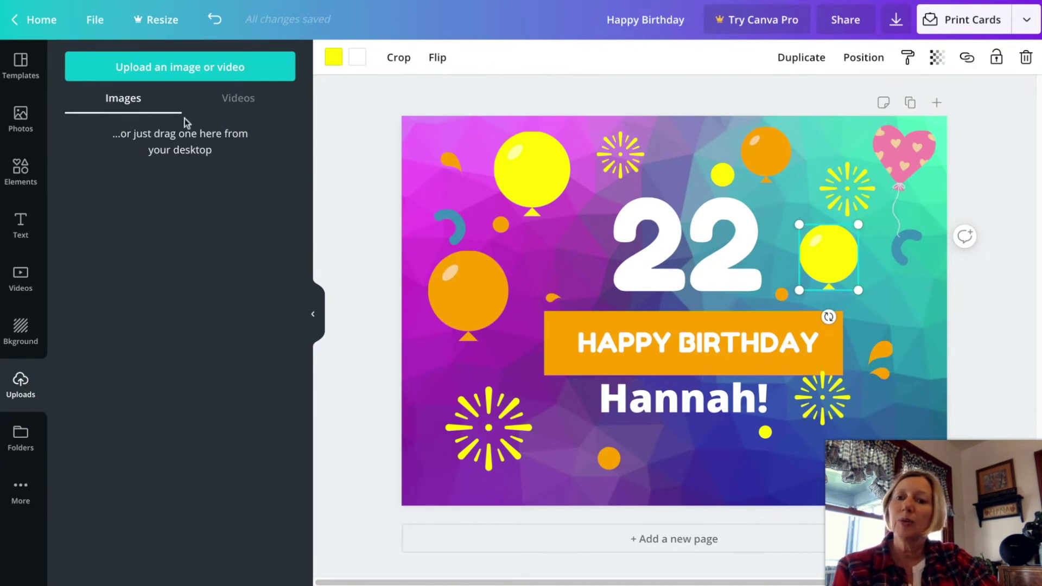
{"action": "left_click", "coordinate": [169, 71]}
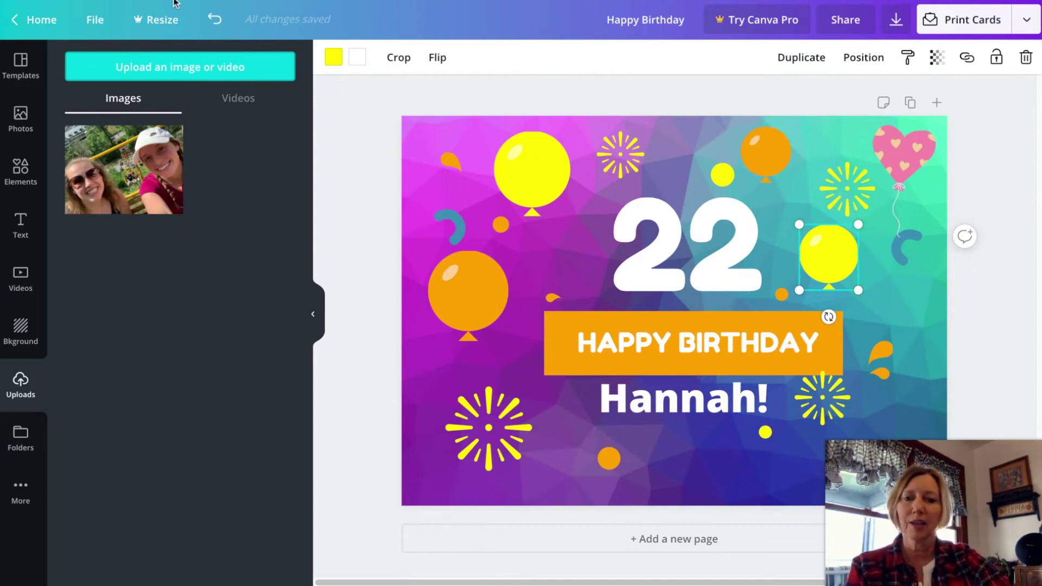
{"action": "left_click", "coordinate": [126, 184]}
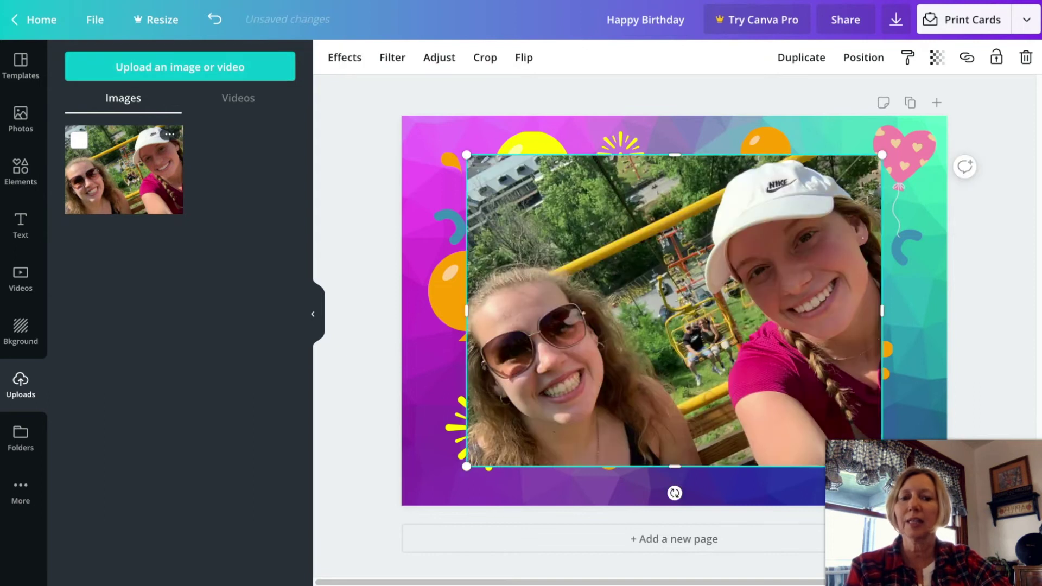
Shrink the photo and move it down over the name area.
{"action": "left_click_drag", "start_coordinate": [460, 148], "coordinate": [768, 298]}
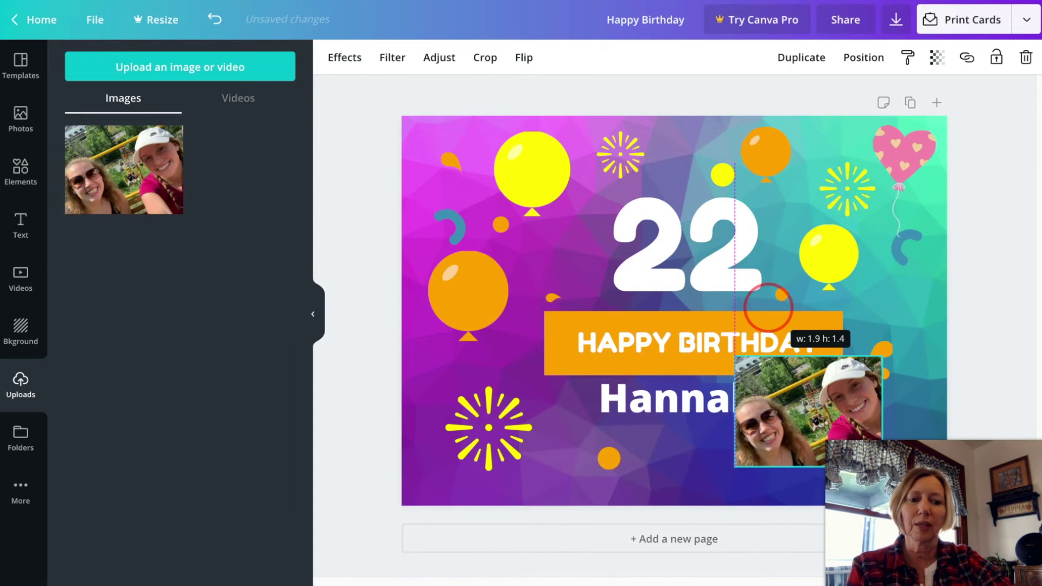
{"action": "left_click_drag", "start_coordinate": [796, 371], "coordinate": [688, 412]}
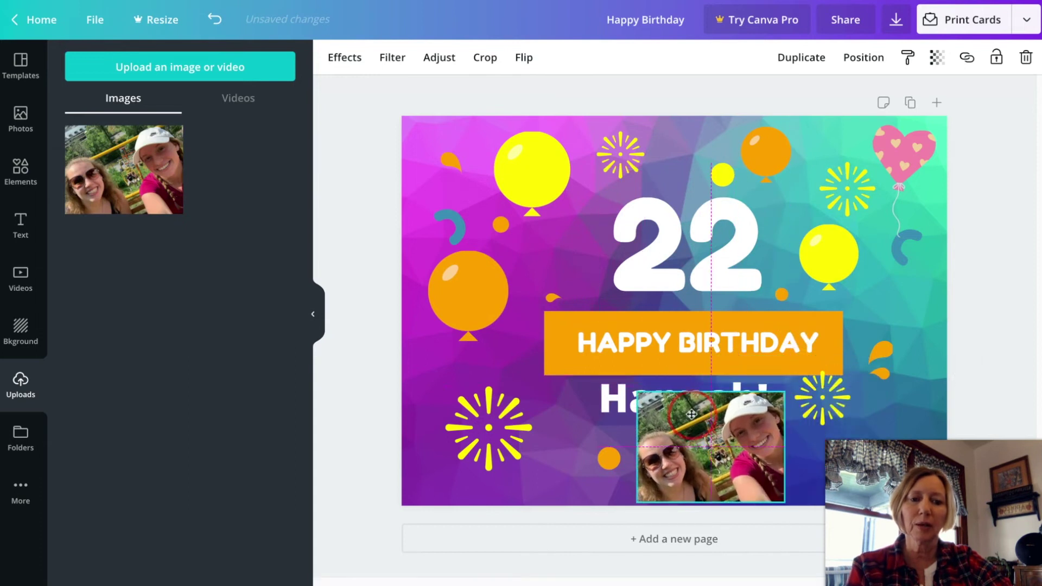
{"action": "left_click_drag", "start_coordinate": [664, 260], "coordinate": [660, 238]}
Raise and resize the orange banner to fit behind HAPPY BIRTHDAY.
{"action": "left_click", "coordinate": [767, 323]}
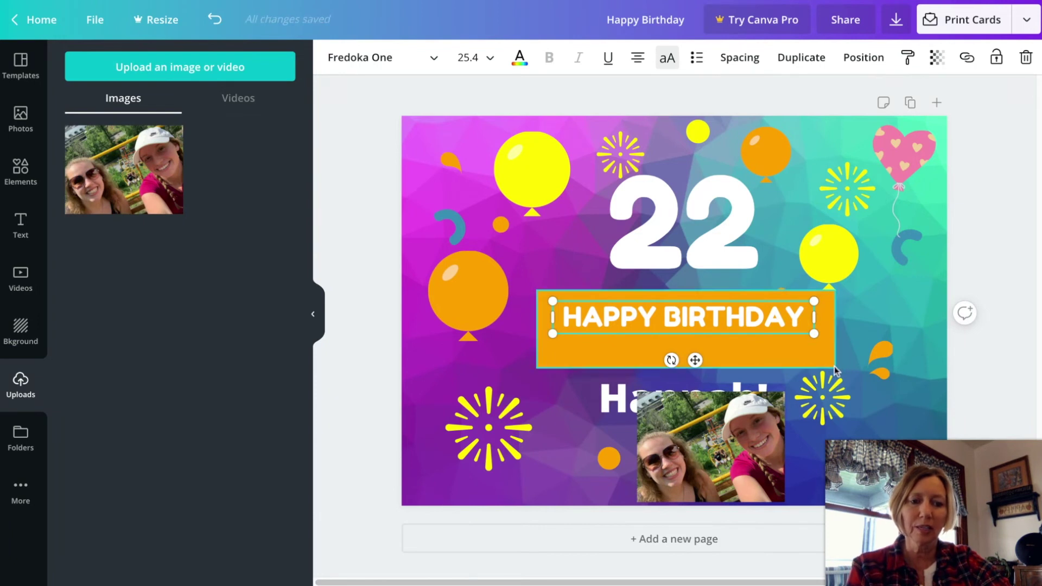
{"action": "left_click_drag", "start_coordinate": [834, 368], "coordinate": [836, 353]}
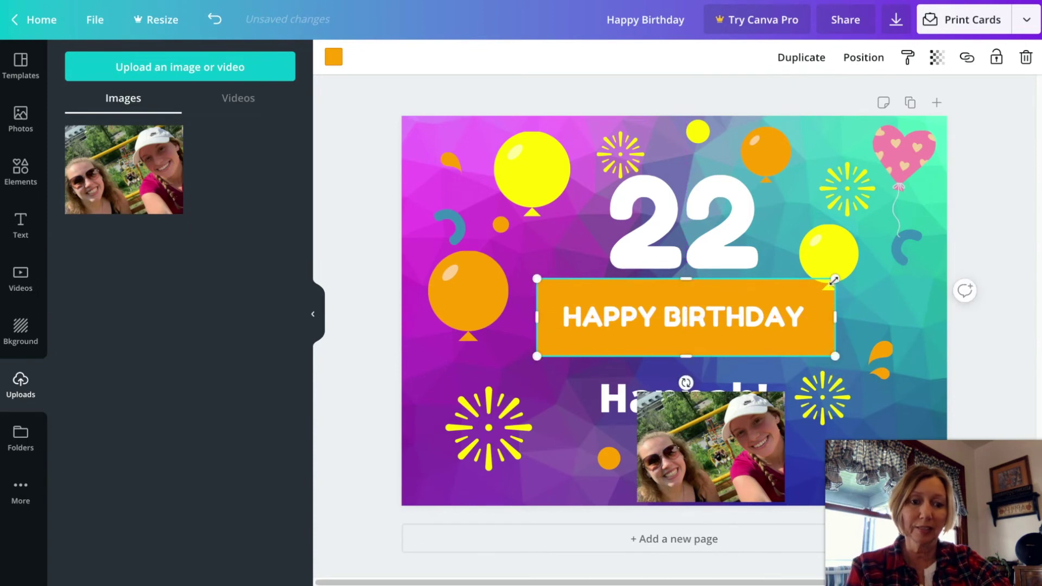
{"action": "left_click_drag", "start_coordinate": [834, 280], "coordinate": [799, 311]}
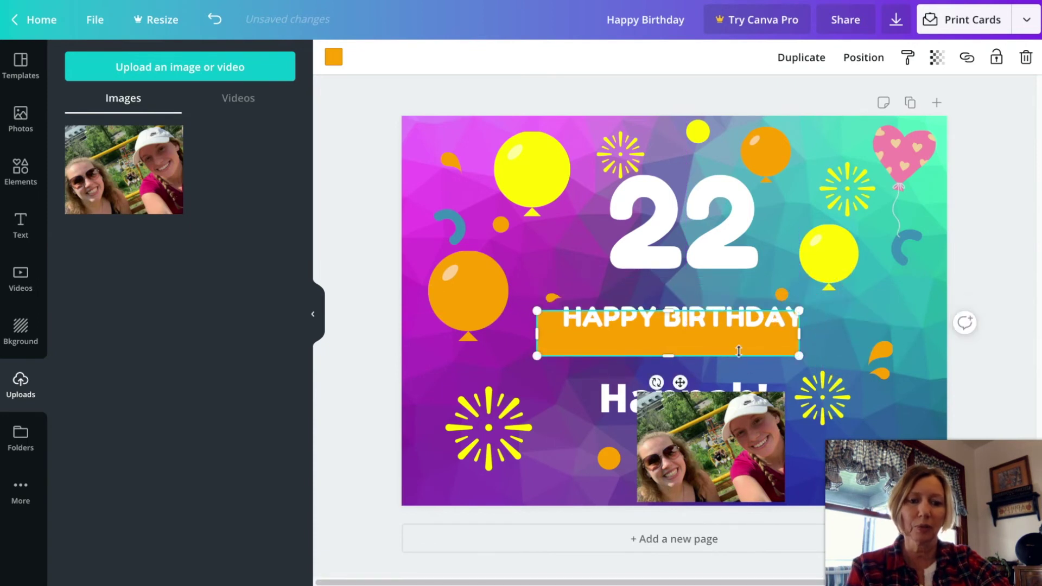
{"action": "left_click_drag", "start_coordinate": [739, 351], "coordinate": [686, 342]}
Move Hannah! up beneath the banner and shift the photo further left.
{"action": "left_click", "coordinate": [614, 406]}
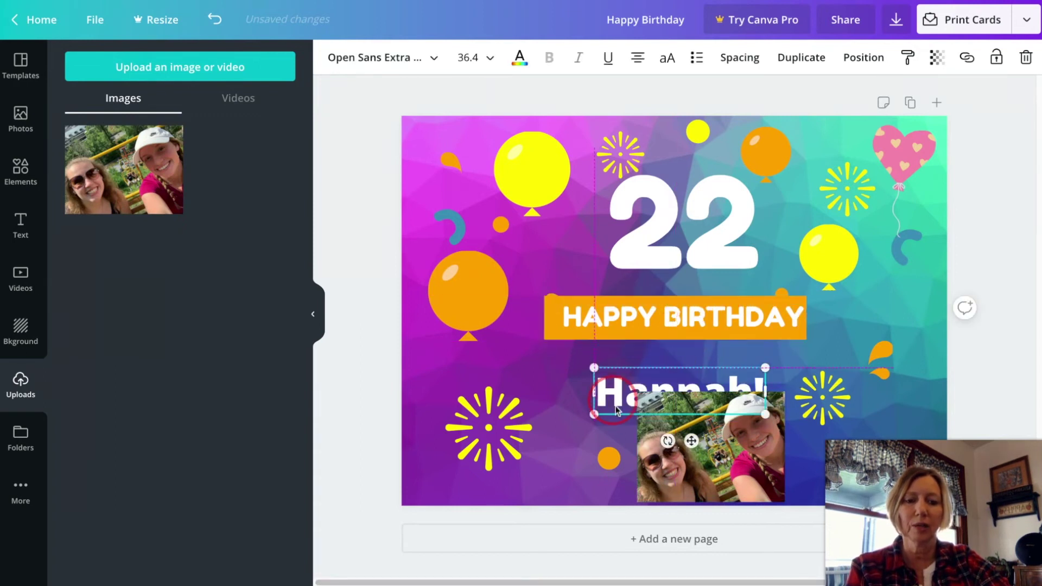
{"action": "left_click_drag", "start_coordinate": [615, 406], "coordinate": [623, 368]}
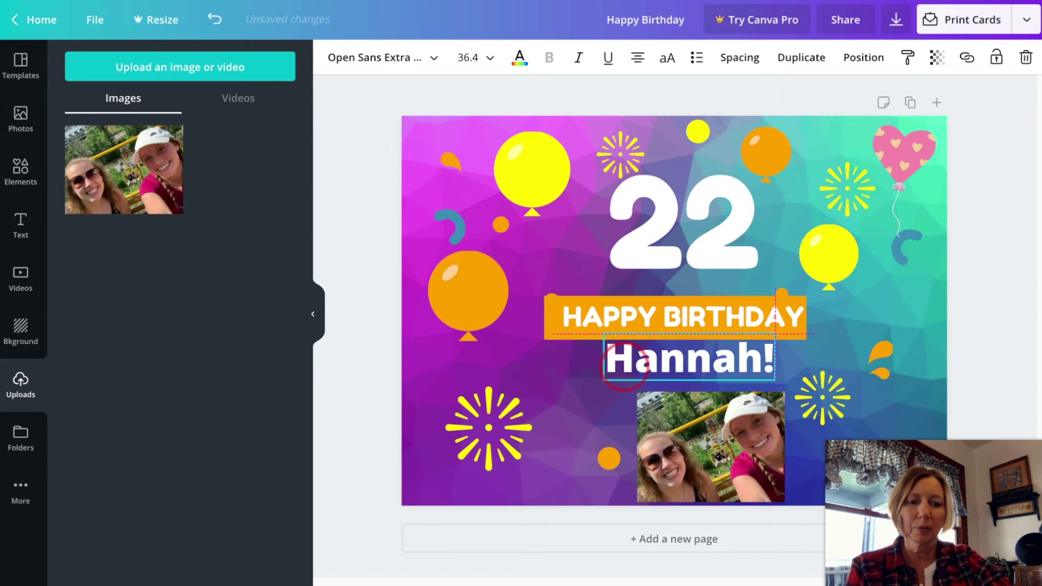
{"action": "left_click_drag", "start_coordinate": [689, 425], "coordinate": [646, 424]}
{"action": "left_click_drag", "start_coordinate": [767, 432], "coordinate": [784, 432]}
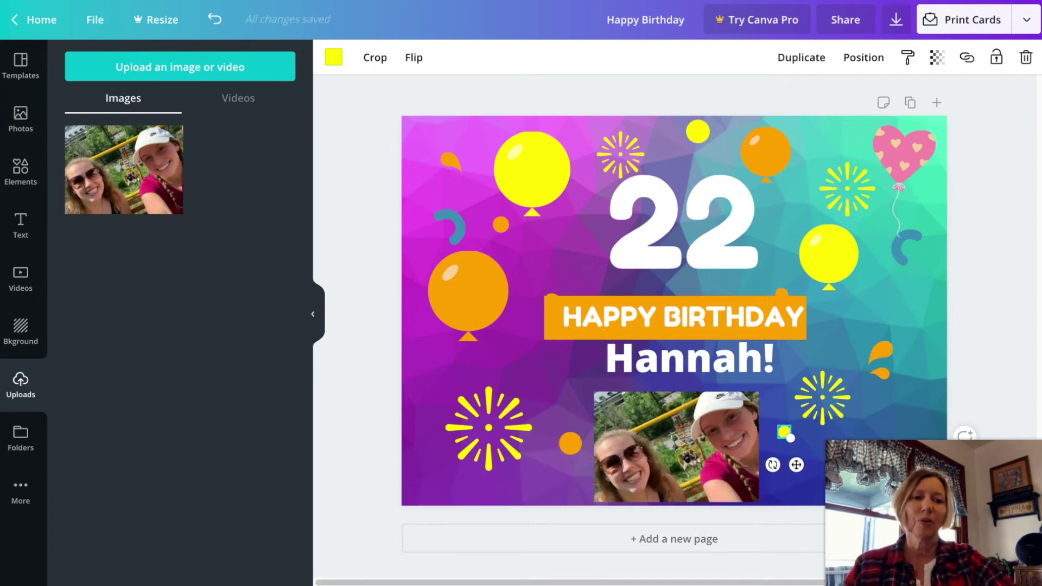
{"action": "left_click", "coordinate": [1026, 22]}
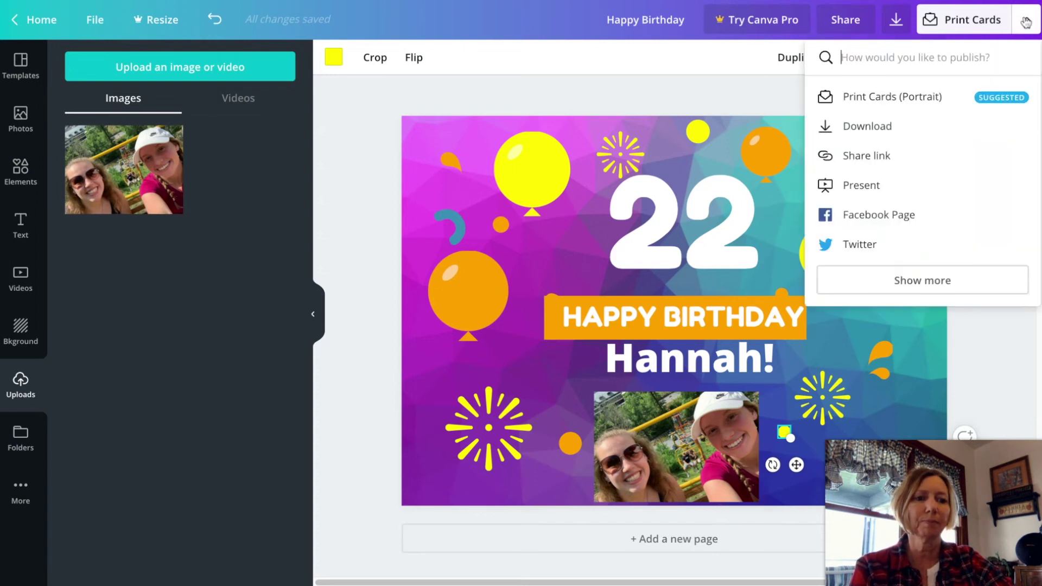
Download the birthday card as a JPG image.
{"action": "left_click", "coordinate": [856, 131]}
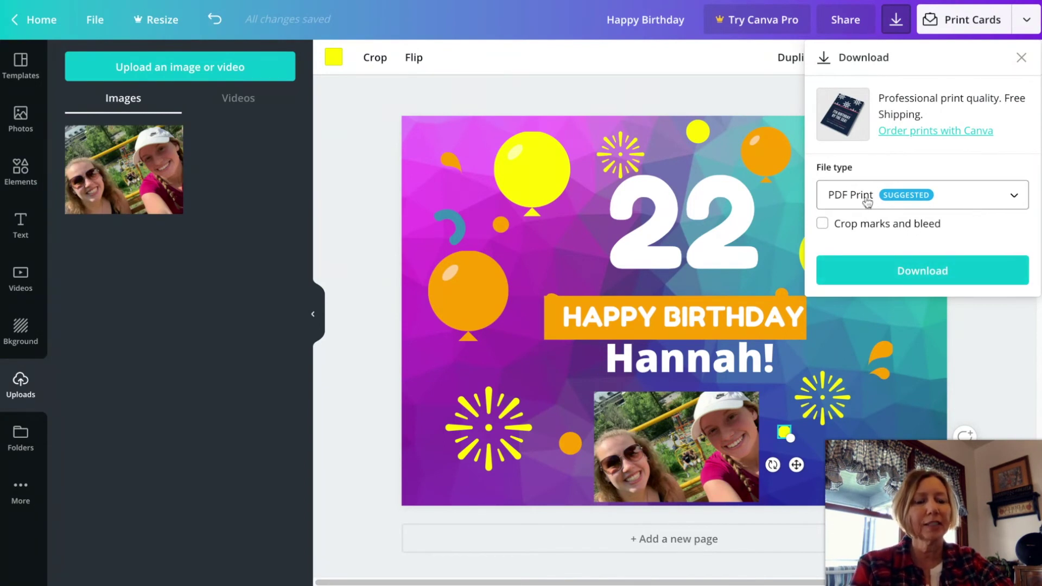
{"action": "left_click", "coordinate": [1014, 201]}
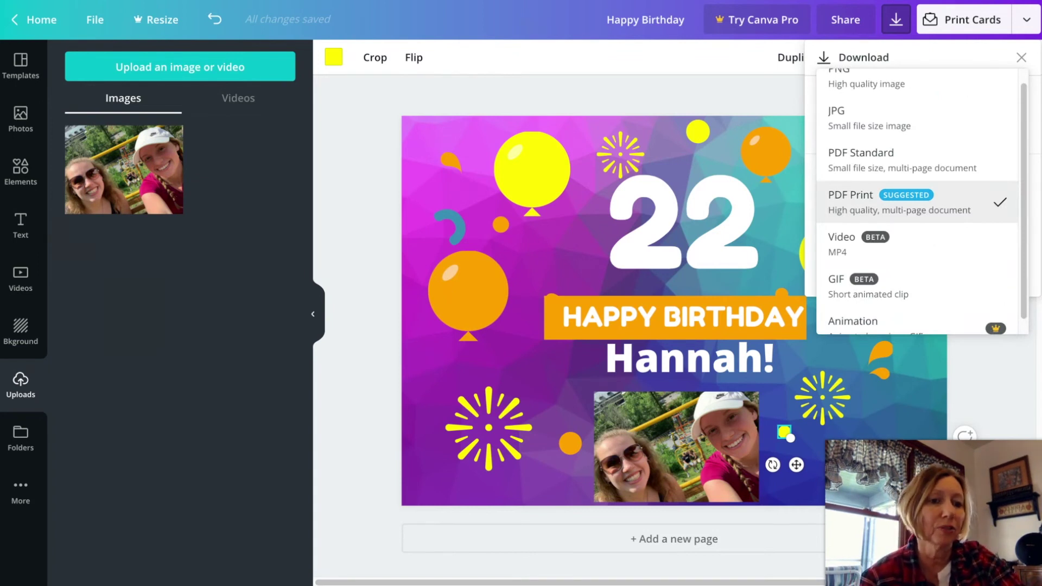
{"action": "left_click", "coordinate": [873, 125]}
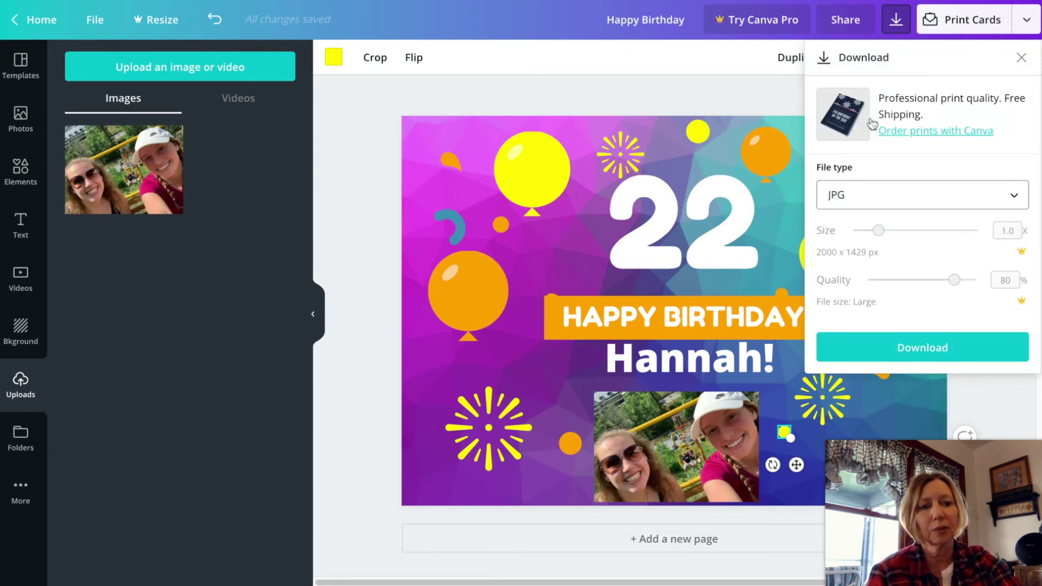
{"action": "left_click", "coordinate": [927, 354]}
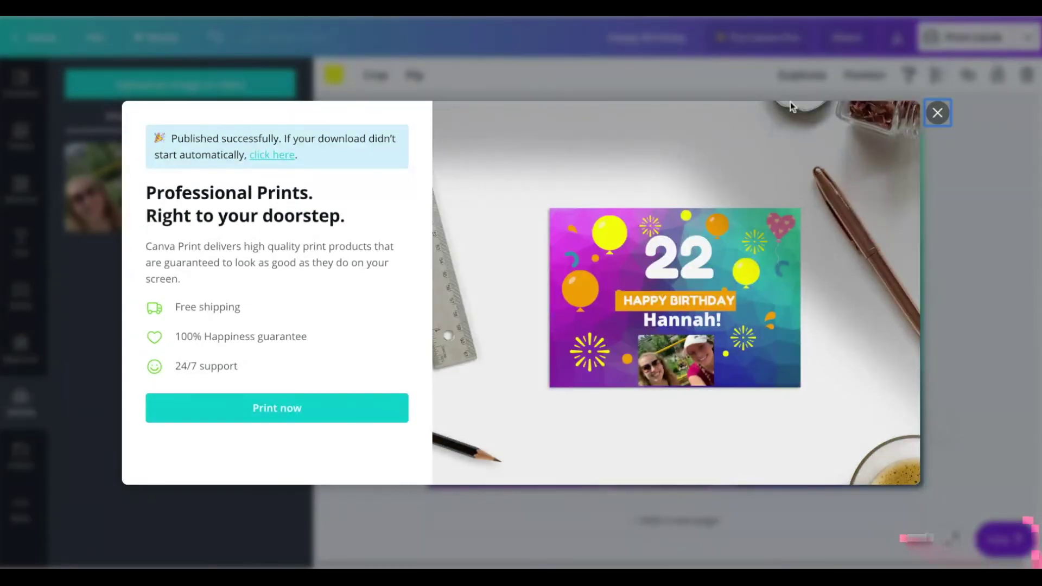
{"action": "left_click", "coordinate": [938, 113]}
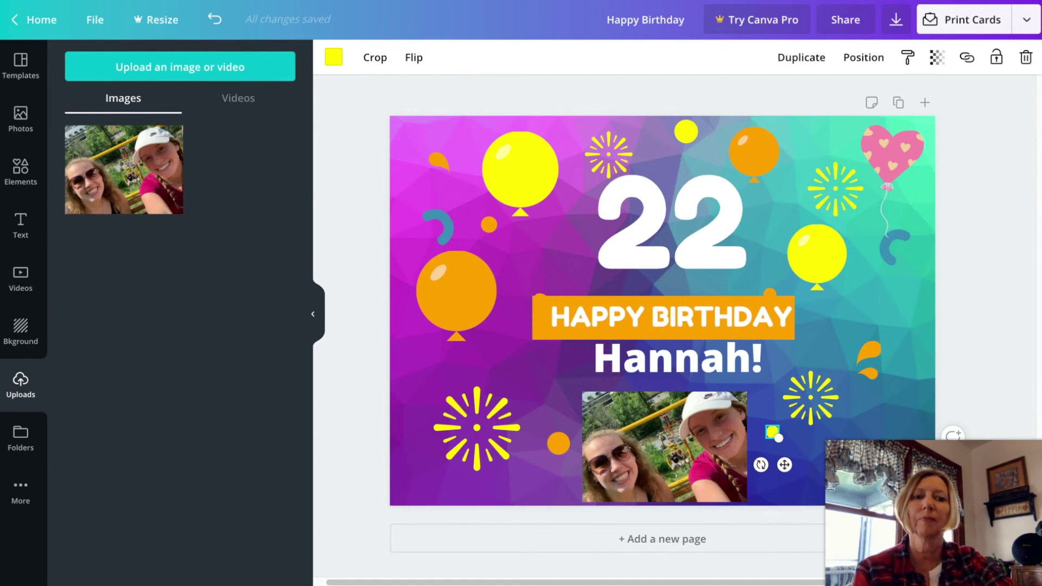
Invite the recipient's e-mail address with Can edit access, send the invite, and dismiss the confirmation.
{"action": "left_click", "coordinate": [845, 20]}
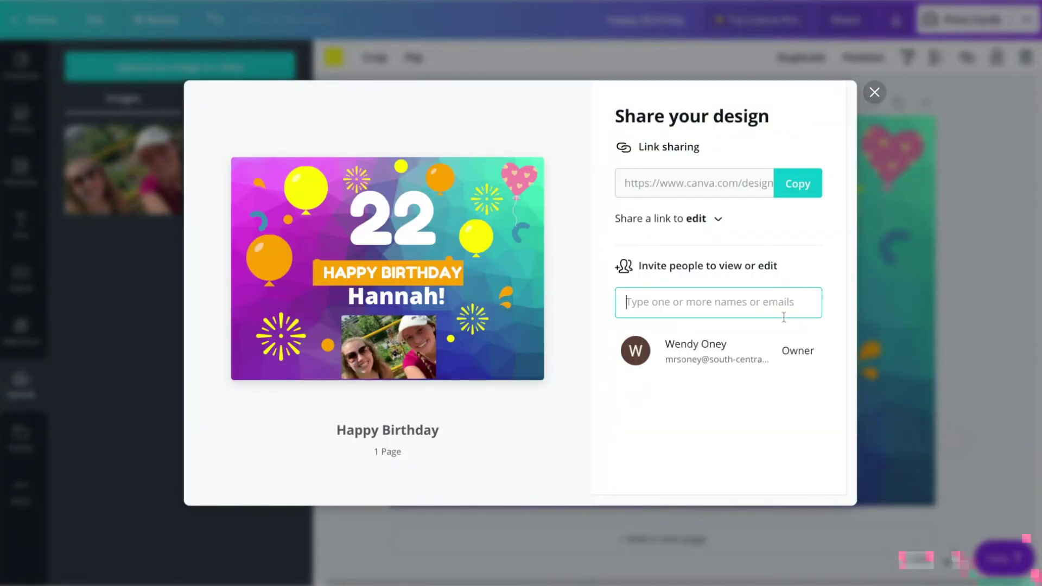
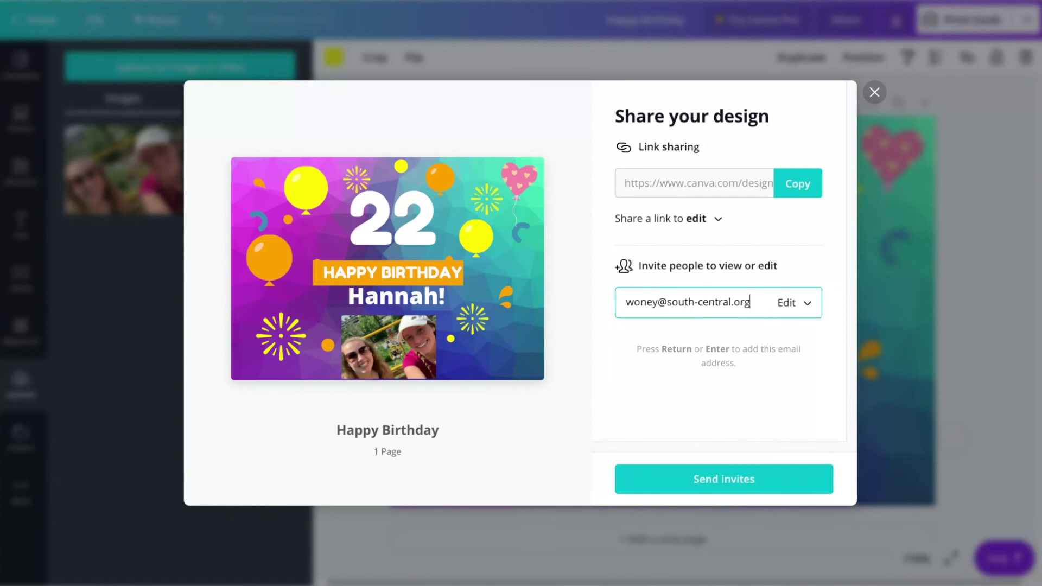
{"action": "left_click", "coordinate": [805, 305]}
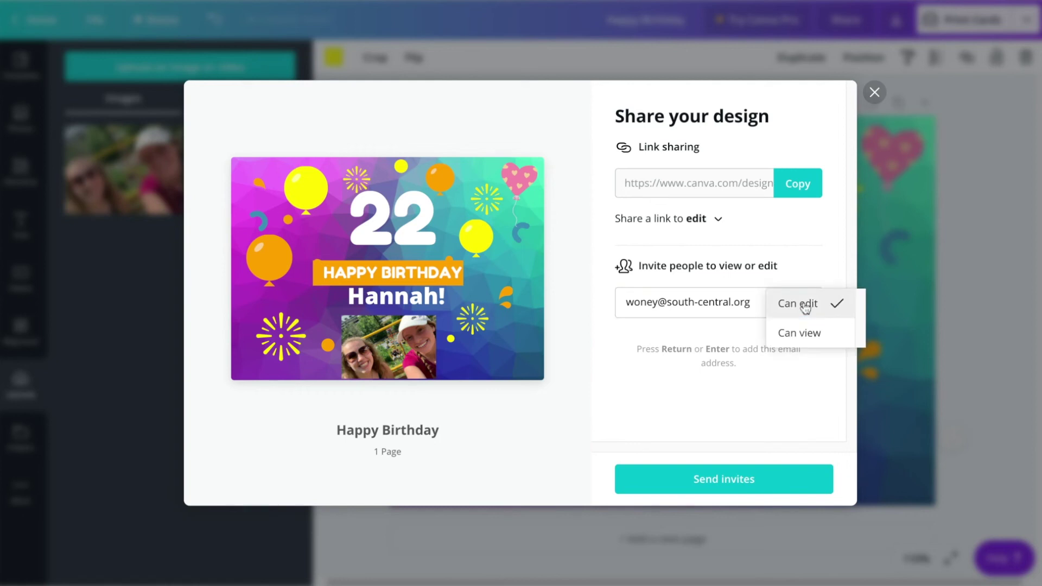
{"action": "left_click", "coordinate": [805, 308]}
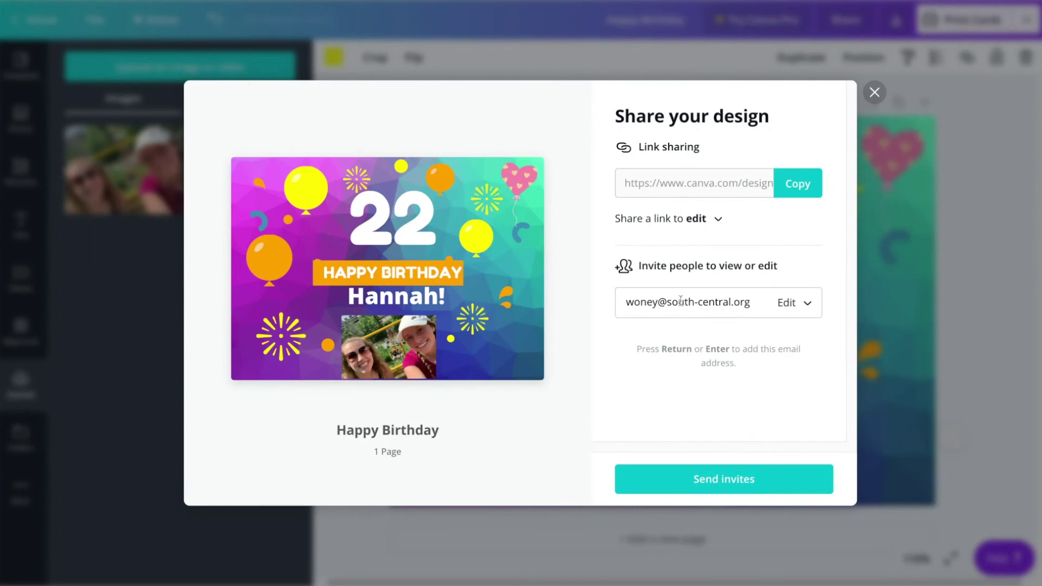
{"action": "left_click", "coordinate": [731, 483]}
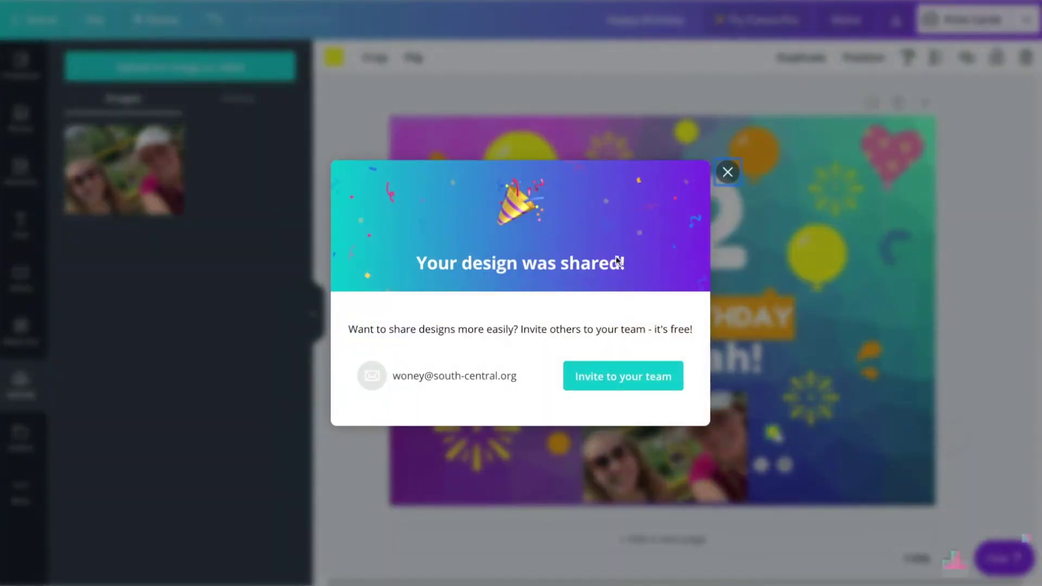
{"action": "left_click", "coordinate": [727, 172]}
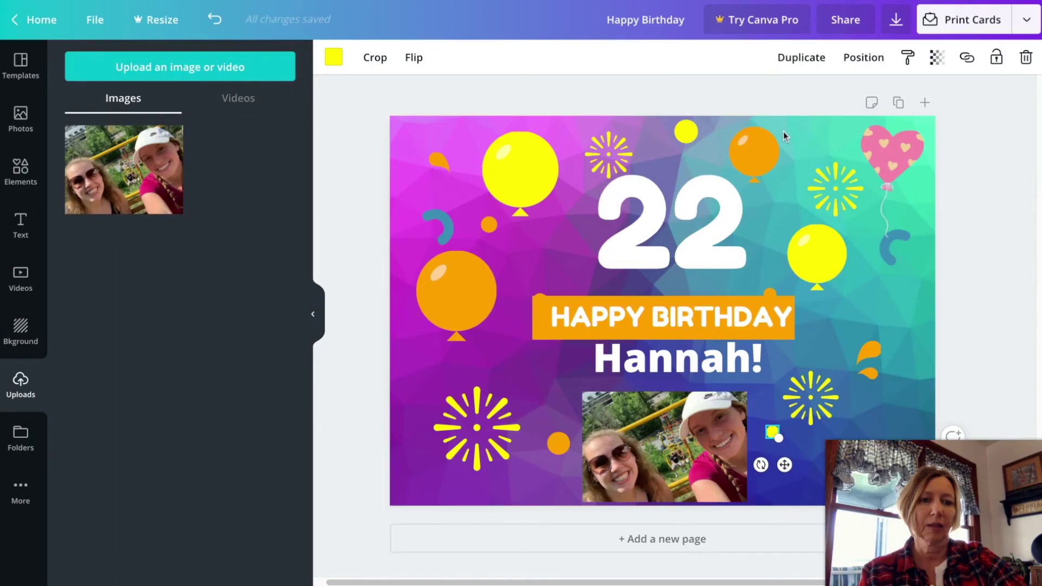
Reopen sharing, edit the invite field, then close the share window without sending anything.
{"action": "left_click", "coordinate": [844, 29]}
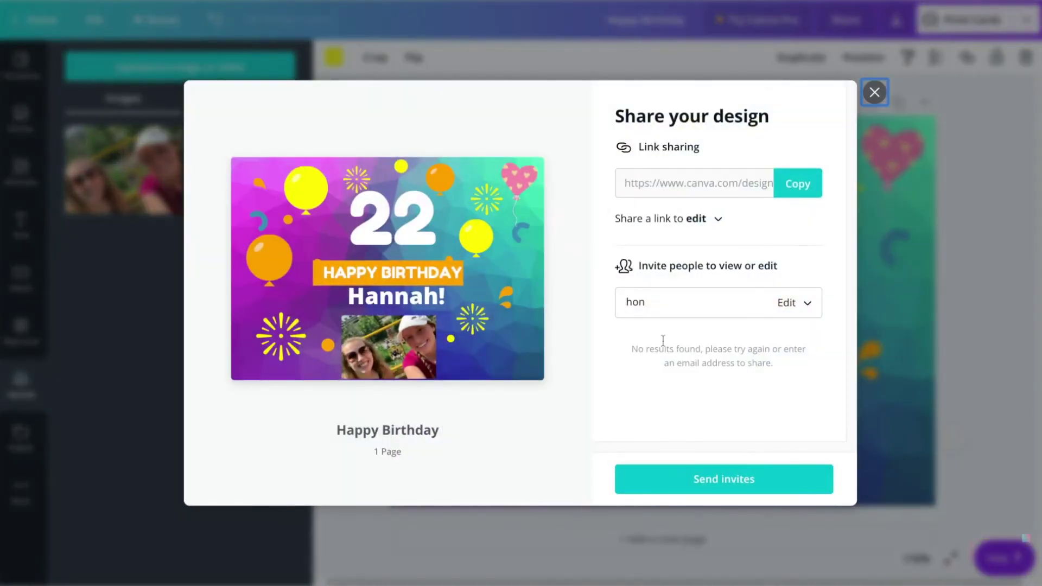
{"action": "left_click", "coordinate": [655, 303]}
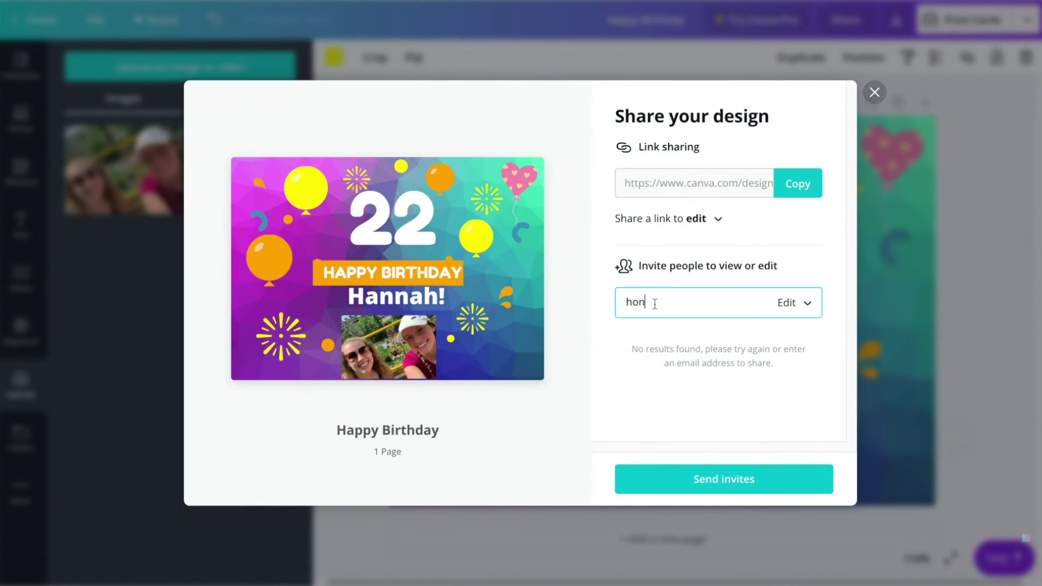
{"action": "key", "text": "BackSpace"}
{"action": "key", "text": "BackSpace"}
{"action": "key", "text": "BackSpace"}
{"action": "type", "text": "honey"}
{"action": "left_click", "coordinate": [973, 152]}
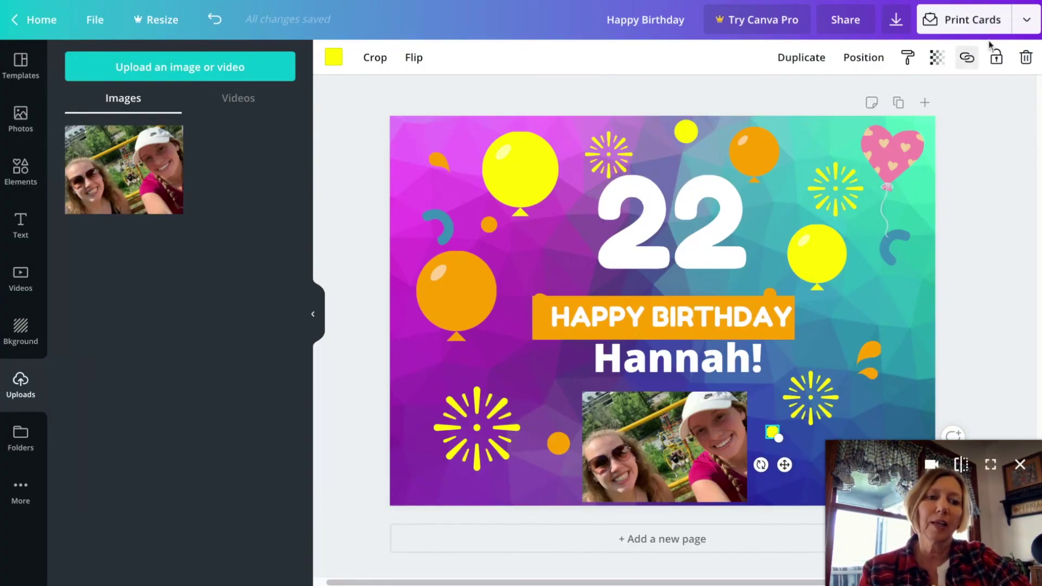